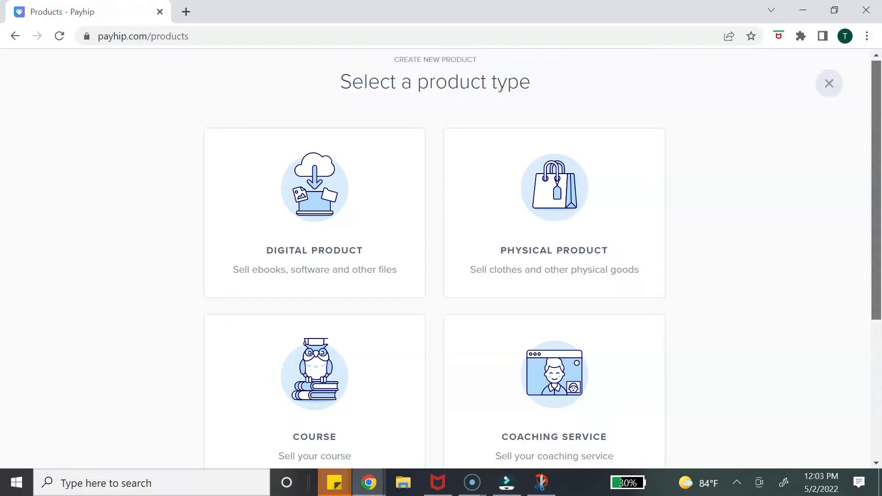
# Scroll through the Payhip welcome dashboard showing 25% store setup progress
pyautogui.scroll(-2, 435, 257)
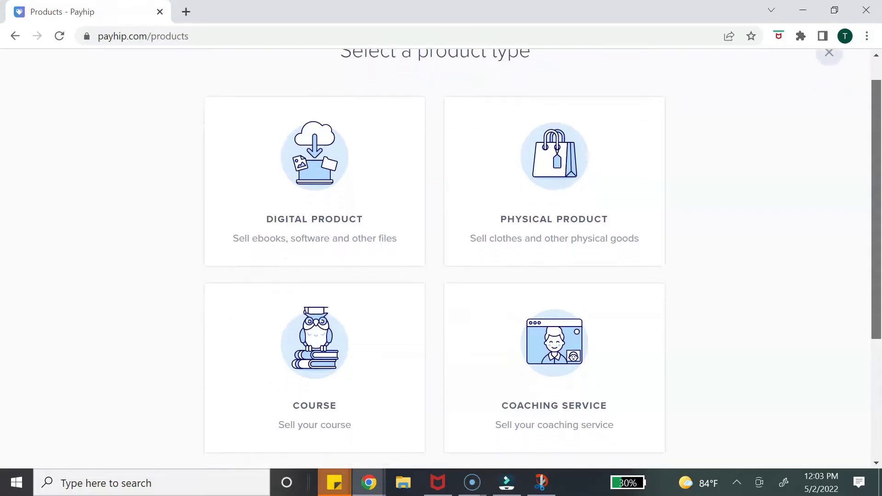
pyautogui.scroll(-3, 434, 257)
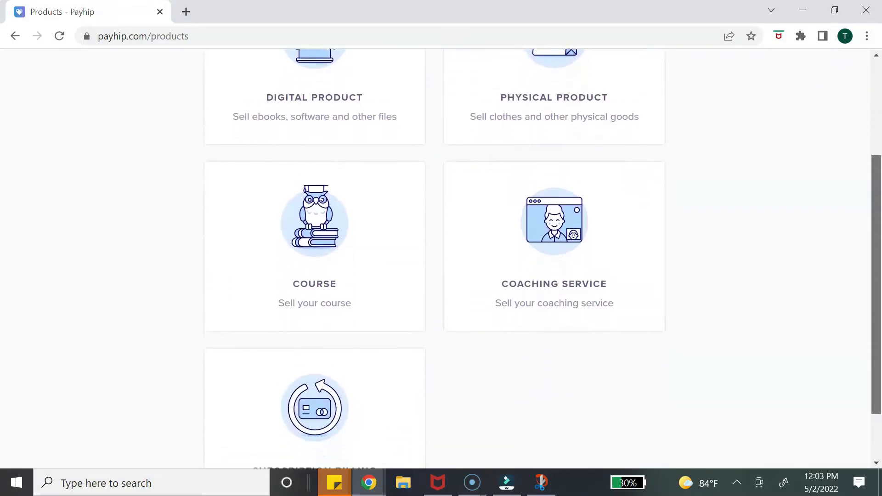
pyautogui.scroll(-1, 435, 257)
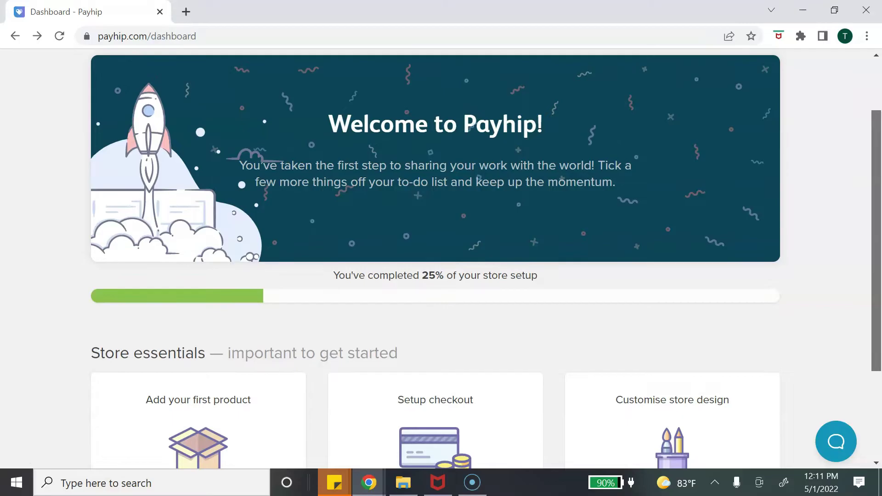
# Start adding the first product from the dashboard and pick Digital Product as its type
pyautogui.scroll(-2, 440, 259)
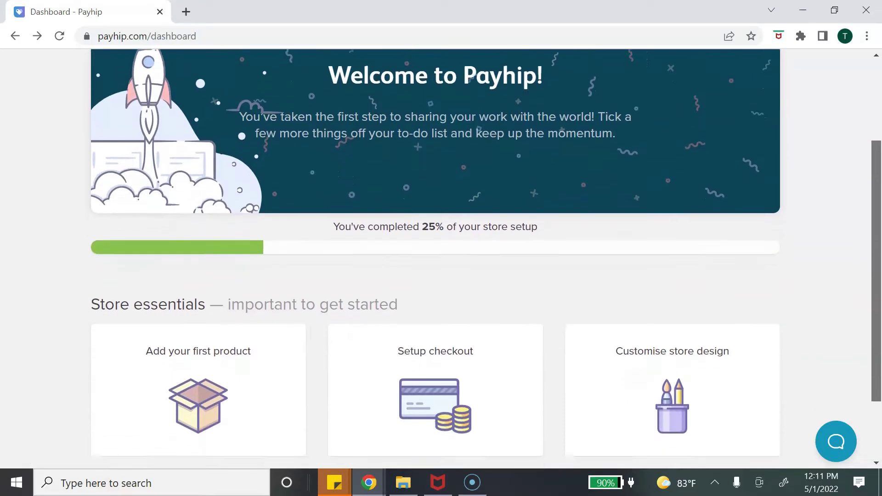
pyautogui.scroll(-1, 439, 258)
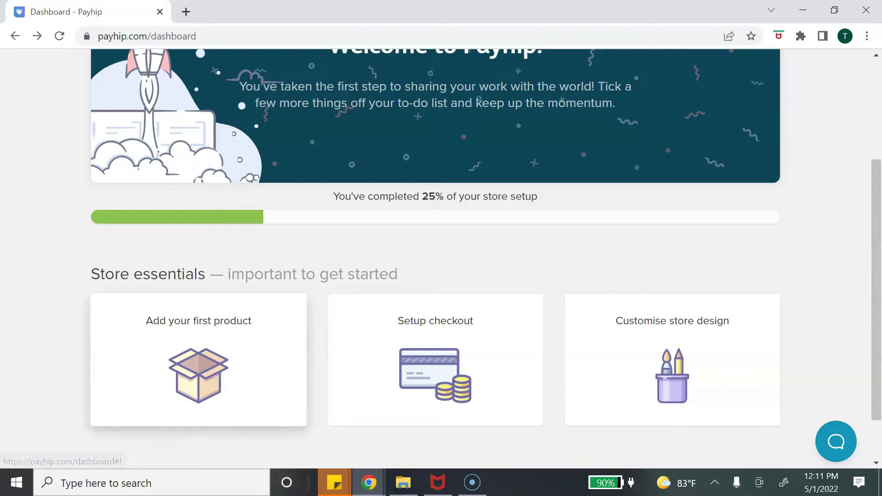
pyautogui.click(198, 358)
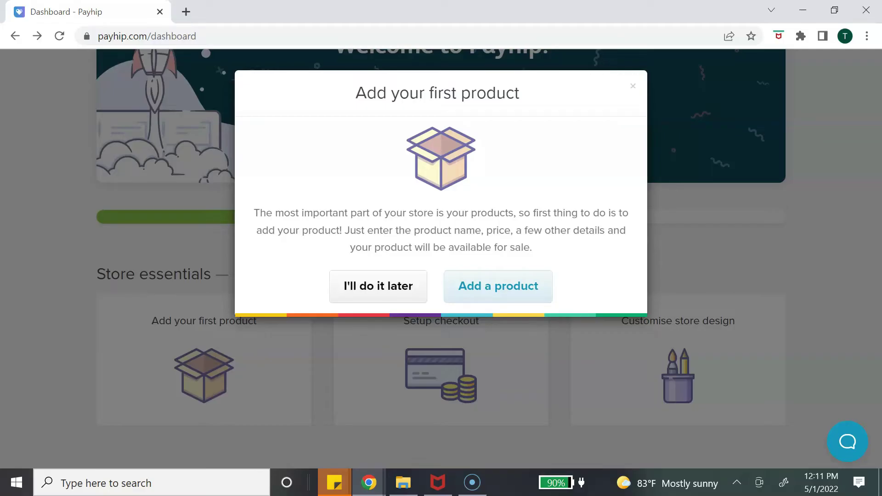
pyautogui.click(498, 286)
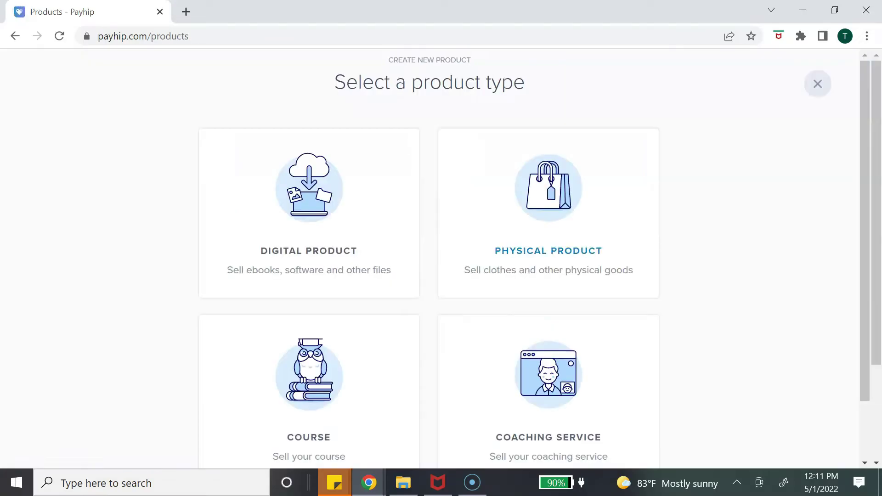
pyautogui.scroll(-2, 548, 250)
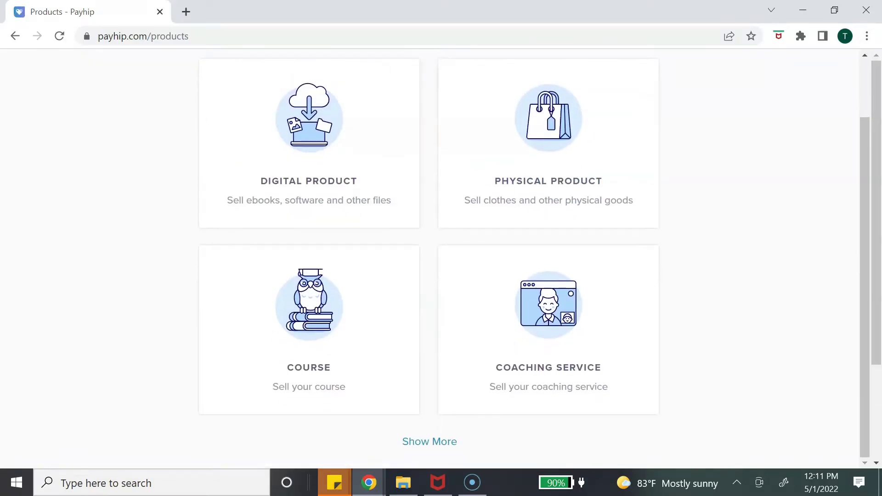
pyautogui.scroll(2, 430, 258)
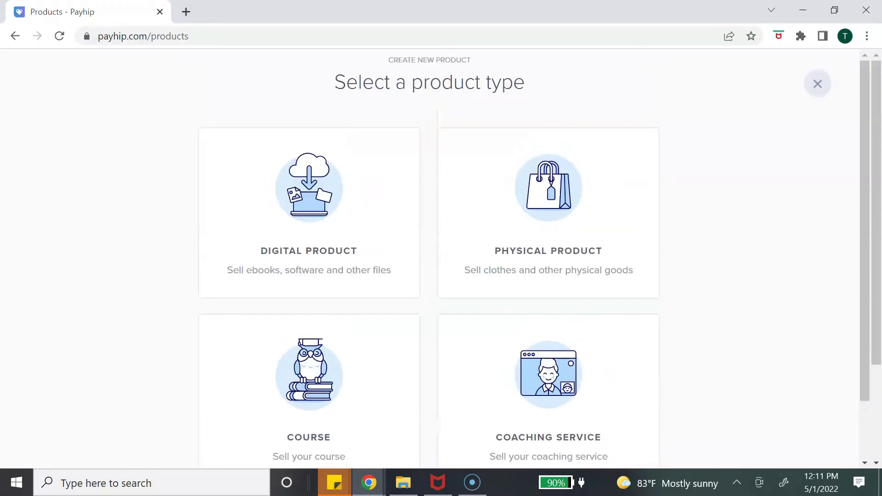
pyautogui.click(309, 251)
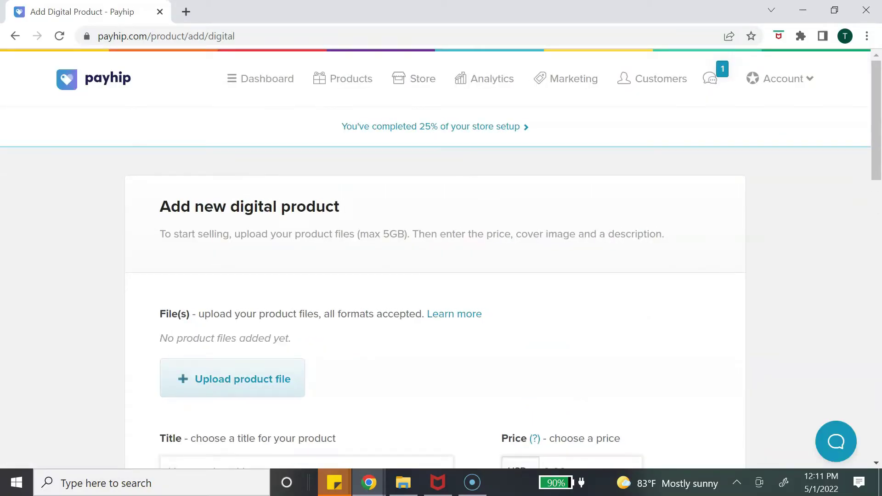
# Title the product 'How To Start A Digital Product Business' and set its price to 27.00
pyautogui.scroll(-3, 441, 257)
pyautogui.scroll(1, 440, 257)
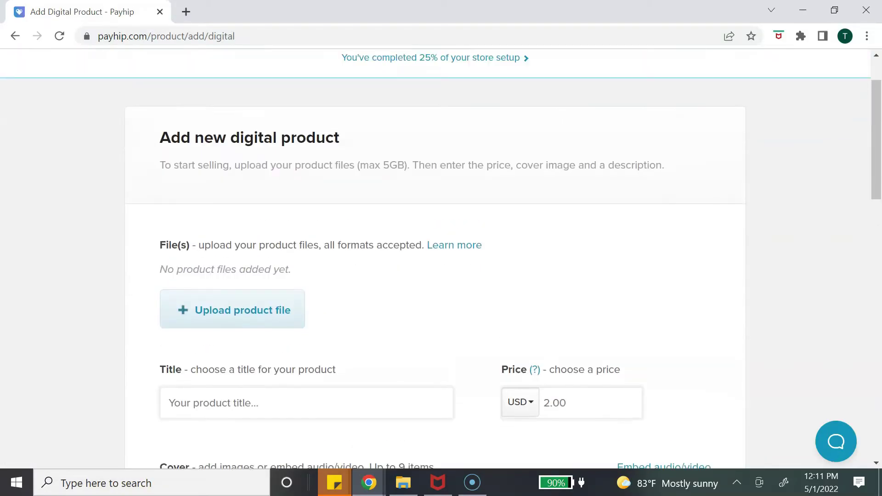
pyautogui.scroll(2, 441, 257)
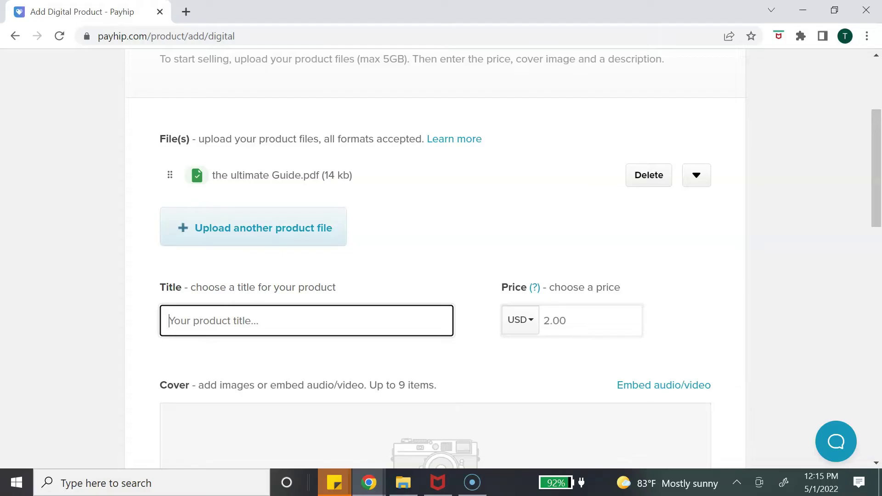
pyautogui.write('How To Start A Digital Product Business')
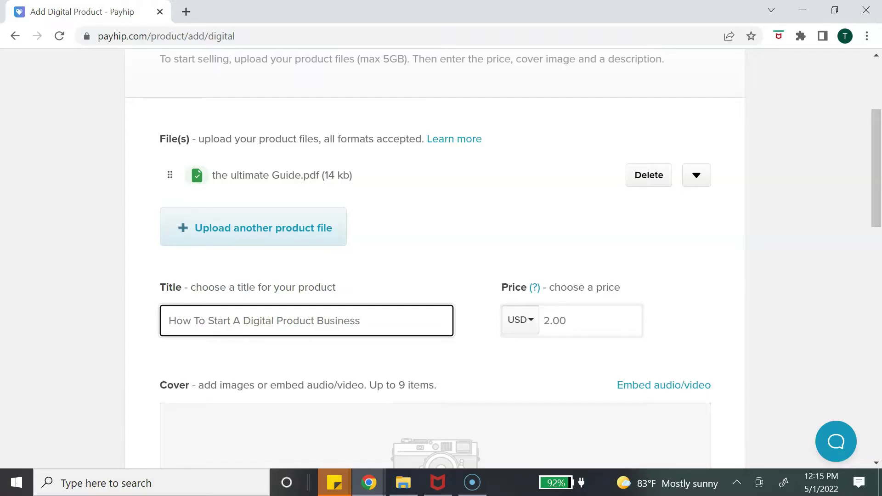
pyautogui.click(566, 320)
pyautogui.press('BackSpace')
pyautogui.press('BackSpace')
pyautogui.press('BackSpace')
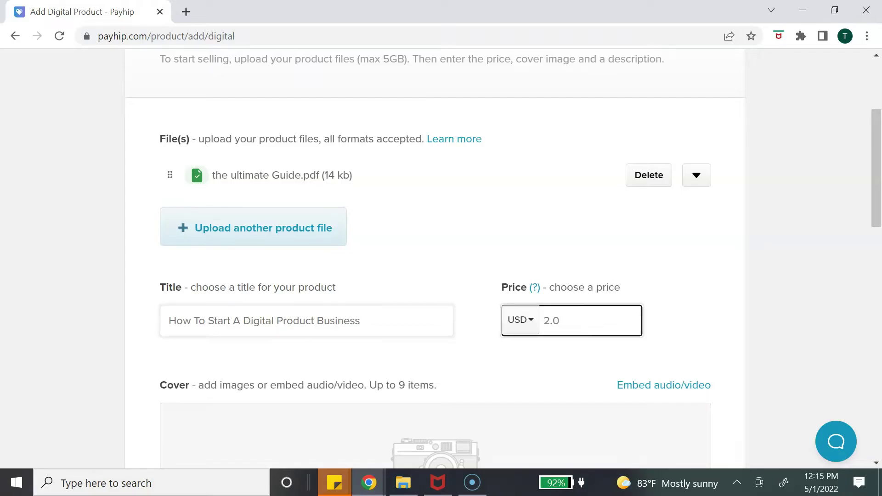
pyautogui.press('BackSpace')
pyautogui.write('27.00')
# Upload the Start A Digital Product Business image as the product cover
pyautogui.scroll(-4, 435, 258)
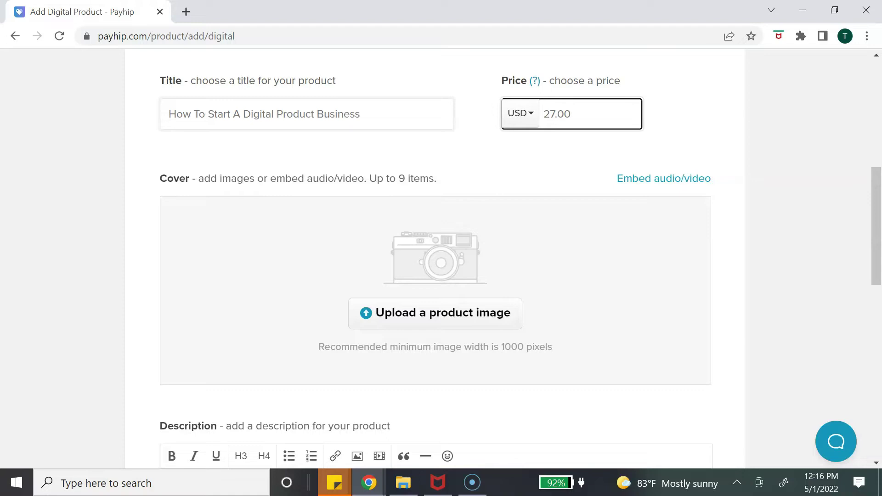
pyautogui.click(435, 313)
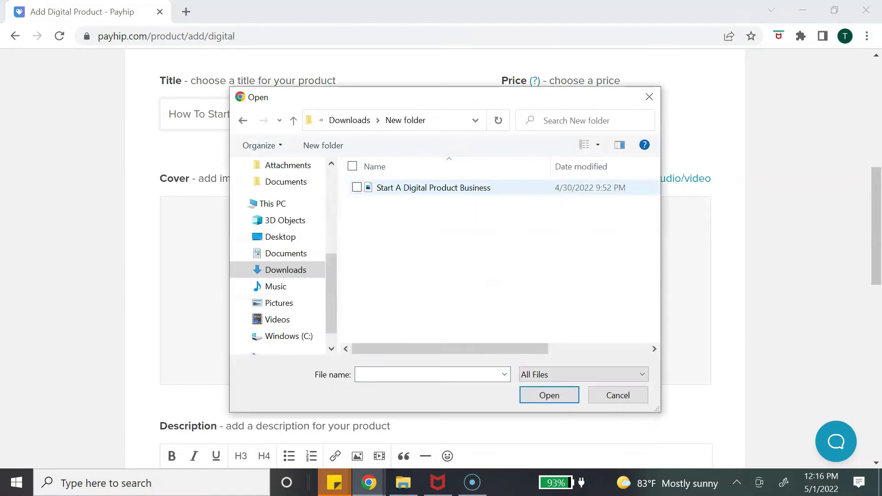
pyautogui.doubleClick(433, 187)
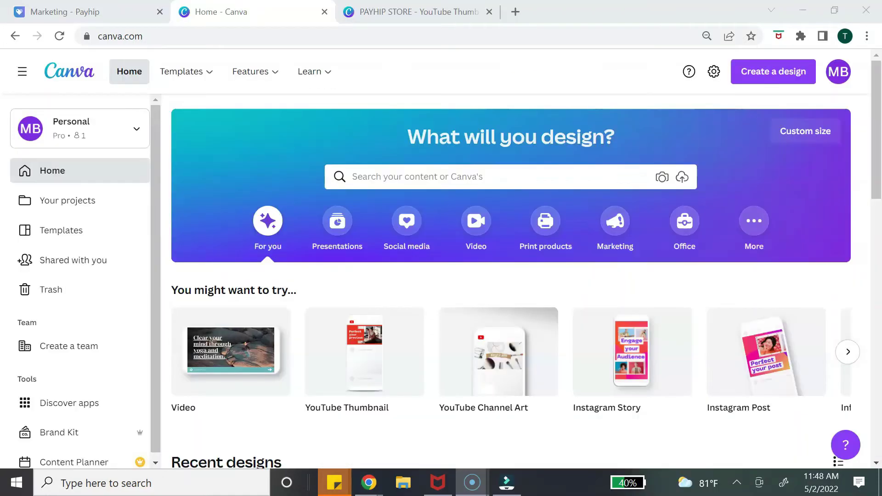
pyautogui.click(773, 71)
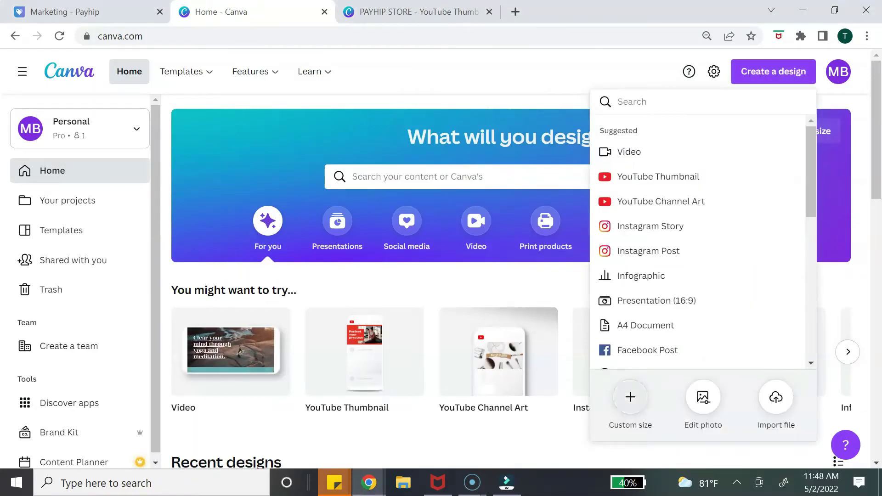
# Start a custom-size Canva design with a width of 1000 px
pyautogui.click(630, 396)
pyautogui.write('1')
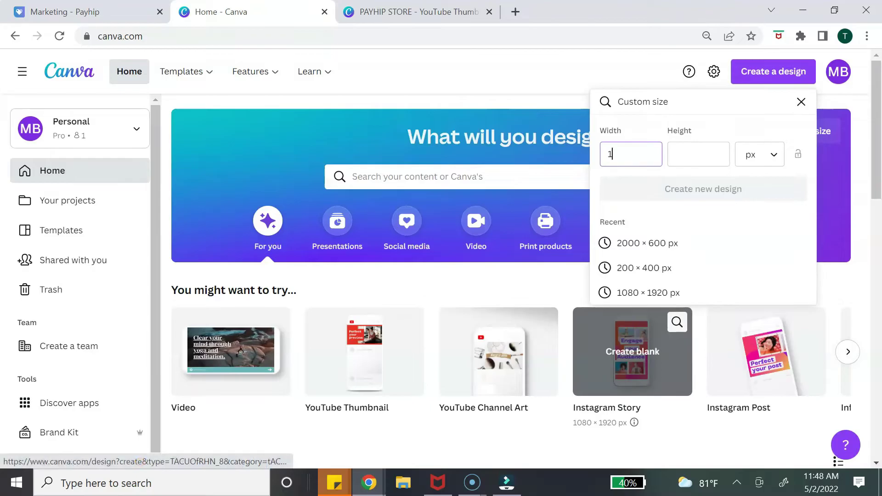
pyautogui.write('000')
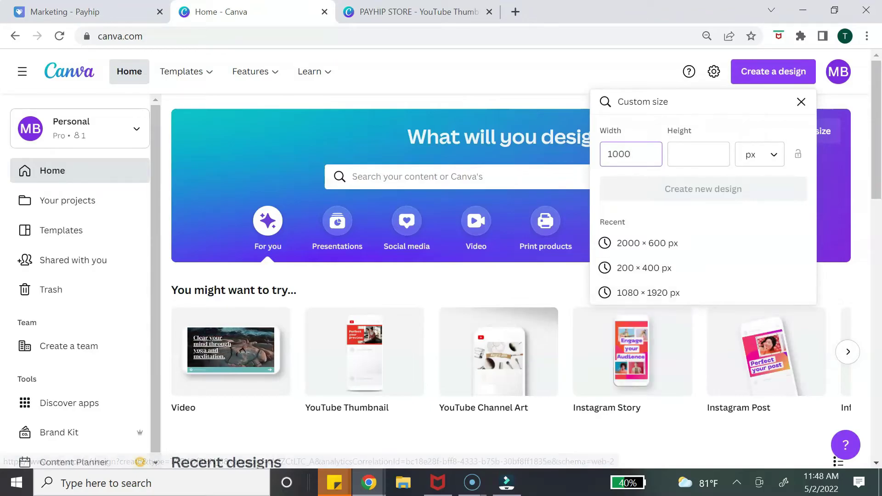
pyautogui.press('Tab')
pyautogui.write('1000')
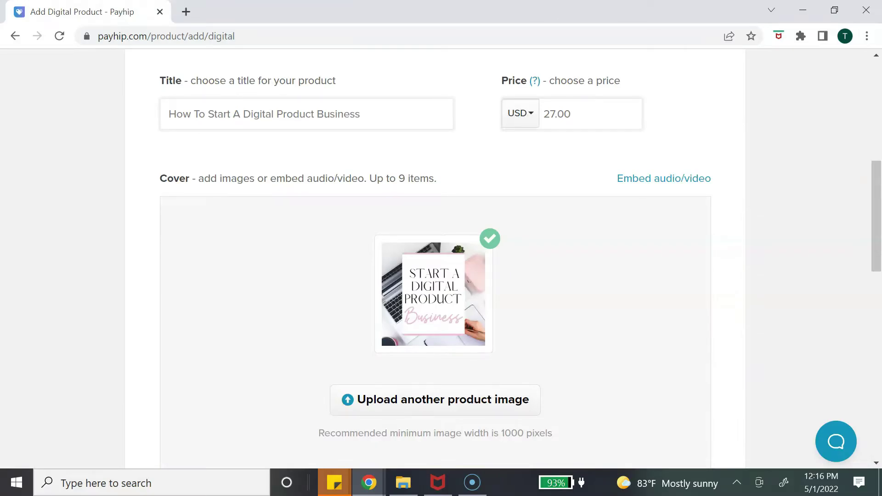
# Paste the product description and bold the Benefit 1, Benefit 2 and Benefit 3 labels
pyautogui.scroll(-8, 435, 257)
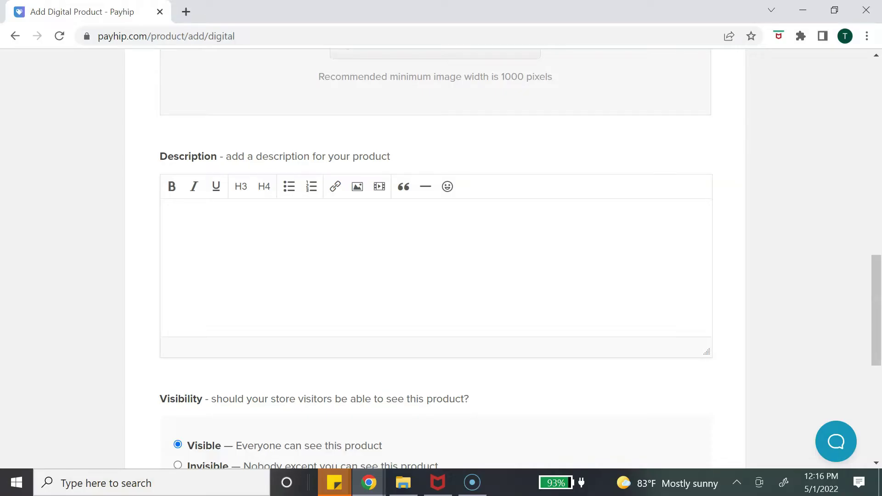
pyautogui.write('Describe your awesome product, make sure to inlcude why the customer needs to purchase your product.  Benefit 1 - list a benefit the customer will receive by purchasing your product.  Benefit 2 - list a benefit the customer will receive by purchasing your product.  Benefit 3 list a benefit the customer will receive by purchasing your product.')
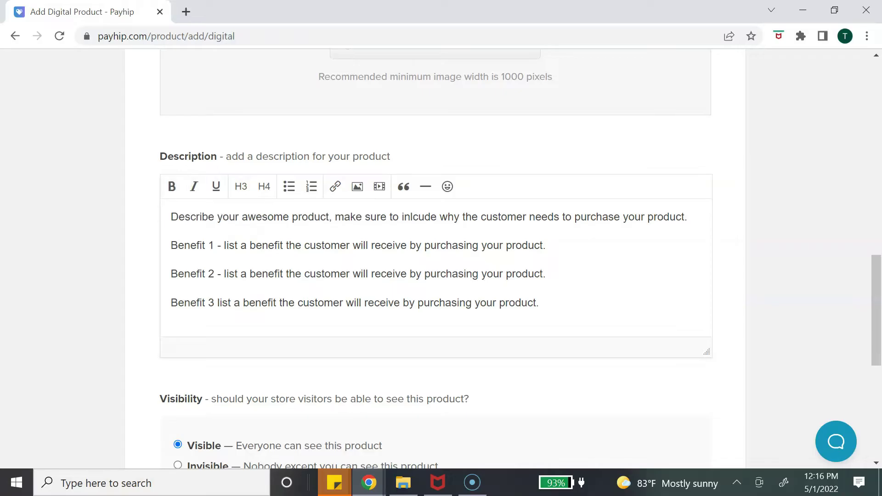
pyautogui.moveTo(221, 245); pyautogui.dragTo(171, 245)
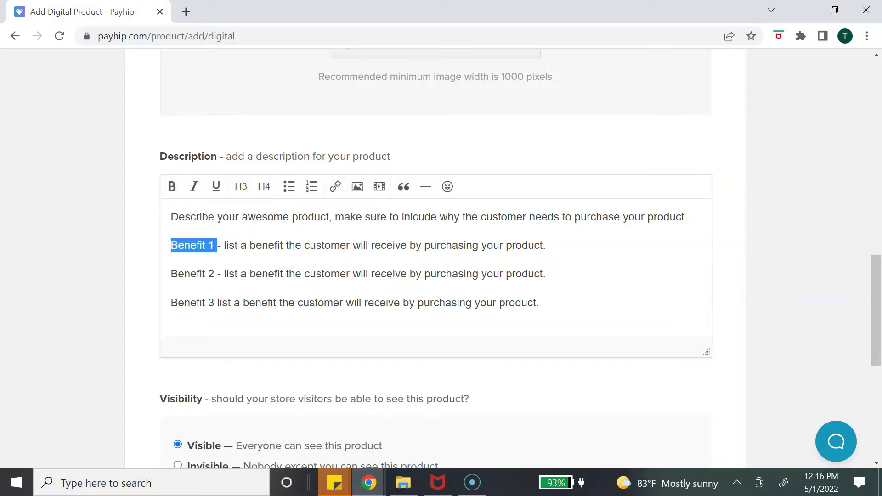
pyautogui.click(171, 186)
pyautogui.moveTo(215, 274); pyautogui.dragTo(171, 273)
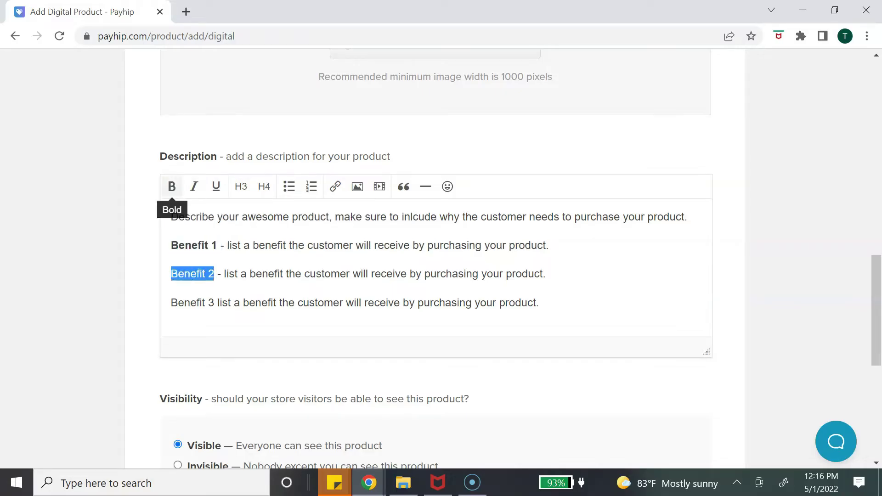
pyautogui.click(172, 186)
pyautogui.moveTo(217, 302); pyautogui.dragTo(171, 303)
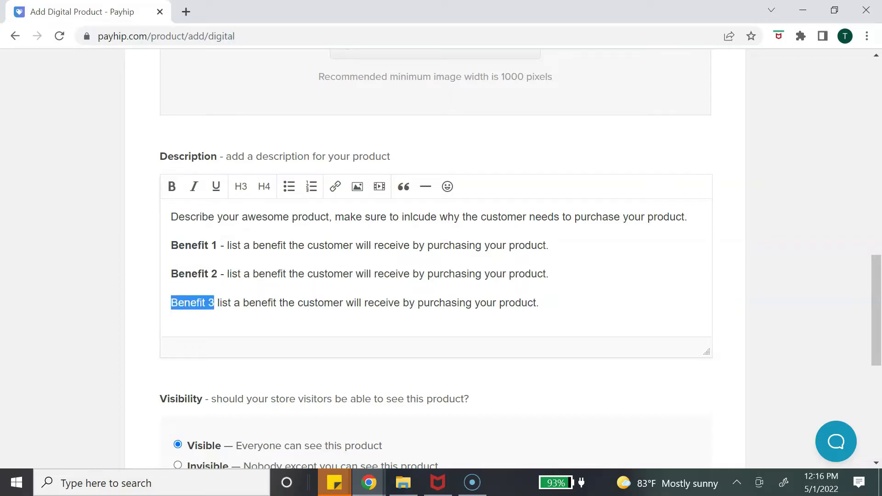
pyautogui.click(172, 186)
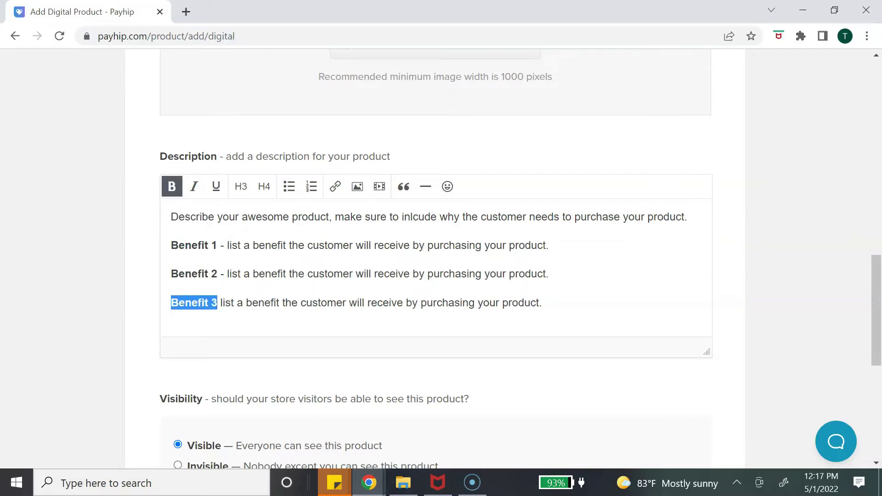
pyautogui.scroll(-3, 441, 257)
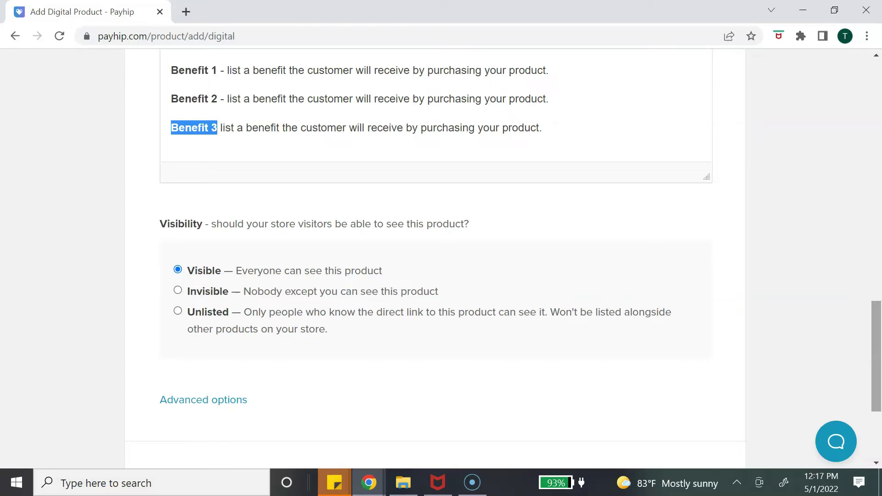
# Expand the advanced options and enable automatic mailing-list subscription for customers
pyautogui.scroll(-3, 204, 281)
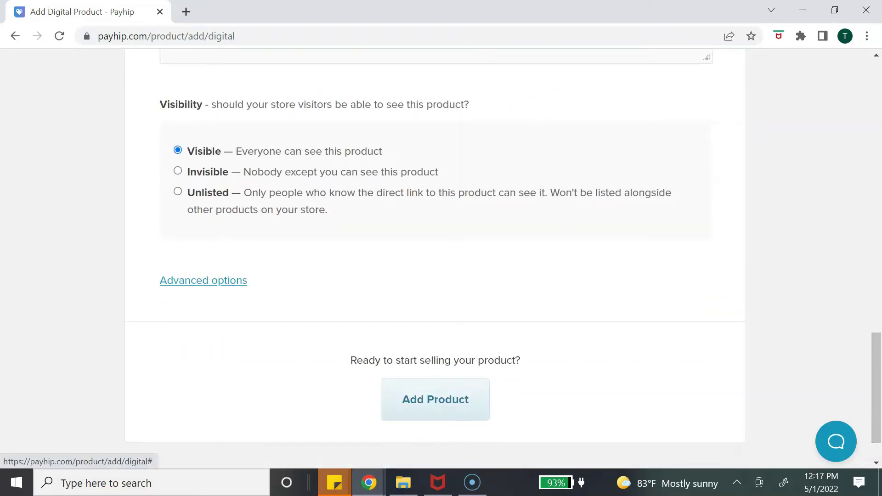
pyautogui.click(203, 280)
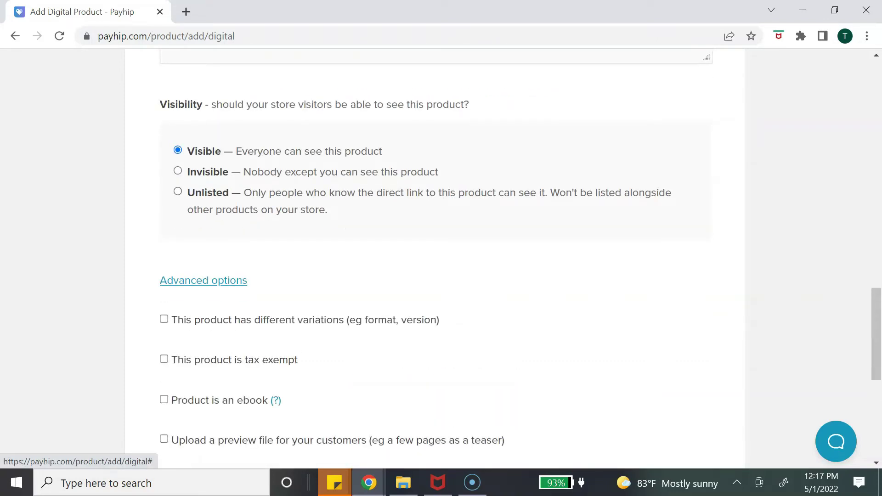
pyautogui.scroll(-1, 441, 257)
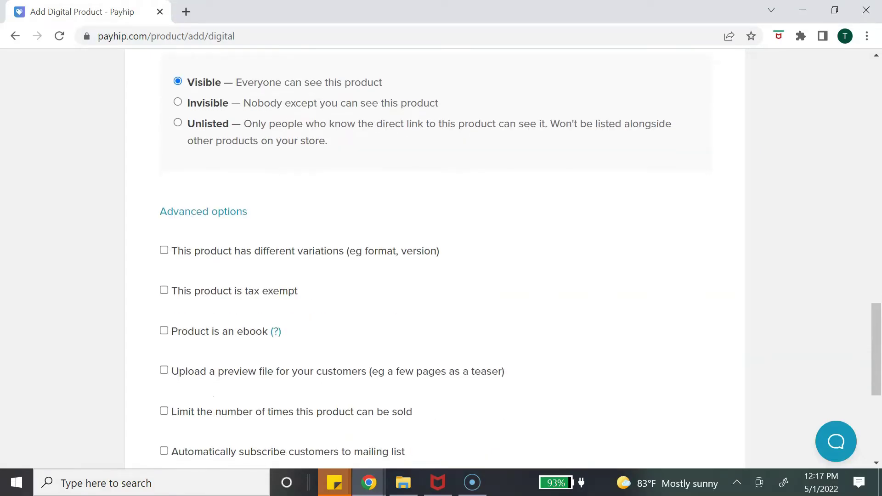
pyautogui.scroll(-2, 441, 257)
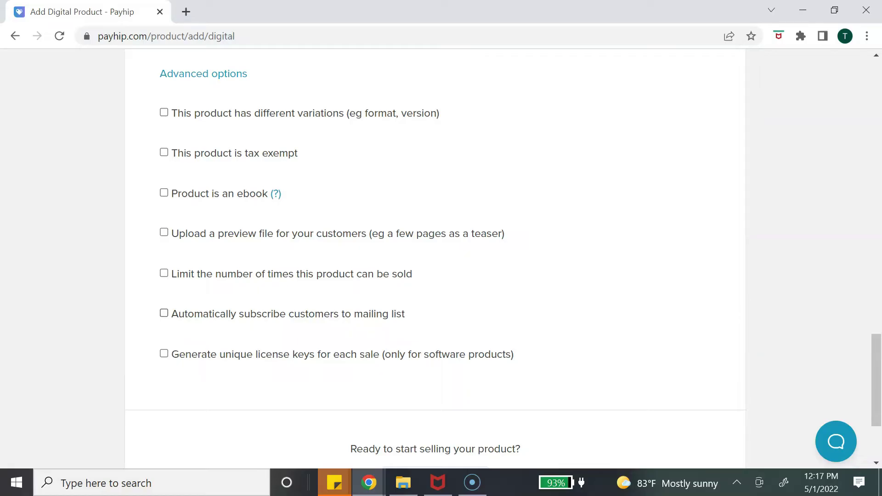
pyautogui.click(164, 313)
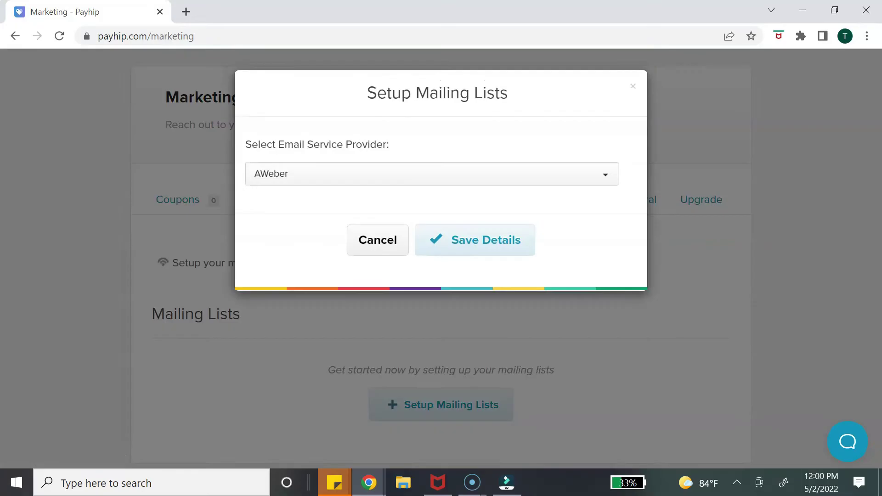
# Review the email service provider dropdown and scroll down to Add Product
pyautogui.click(431, 174)
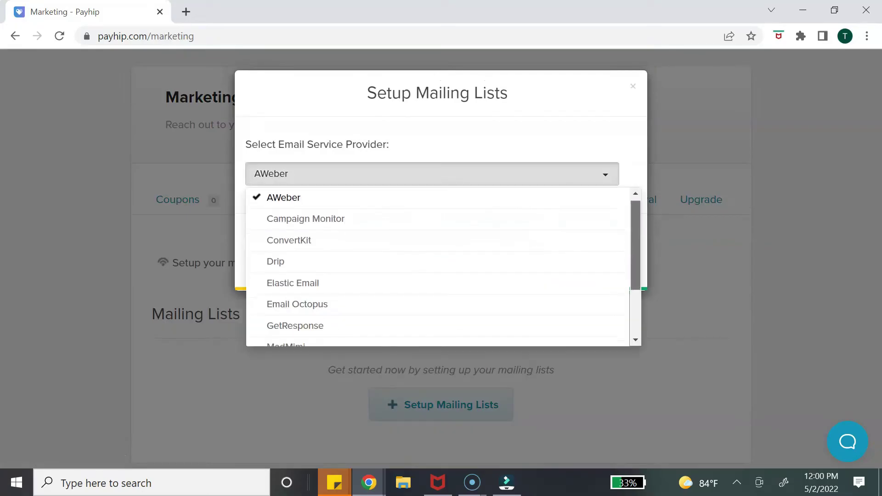
pyautogui.scroll(-3, 436, 266)
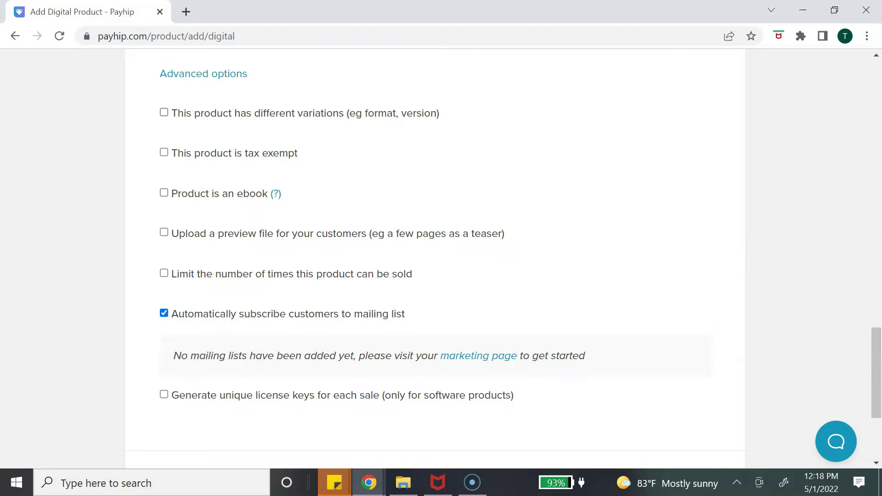
pyautogui.scroll(-3, 435, 258)
pyautogui.scroll(3, 435, 257)
pyautogui.scroll(-3, 435, 258)
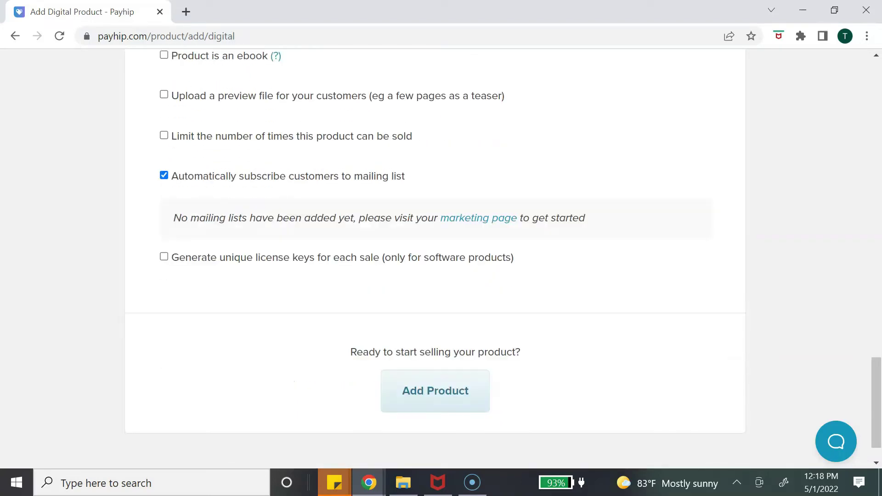
# Add the product to the store and preview its live product page before closing it
pyautogui.click(435, 390)
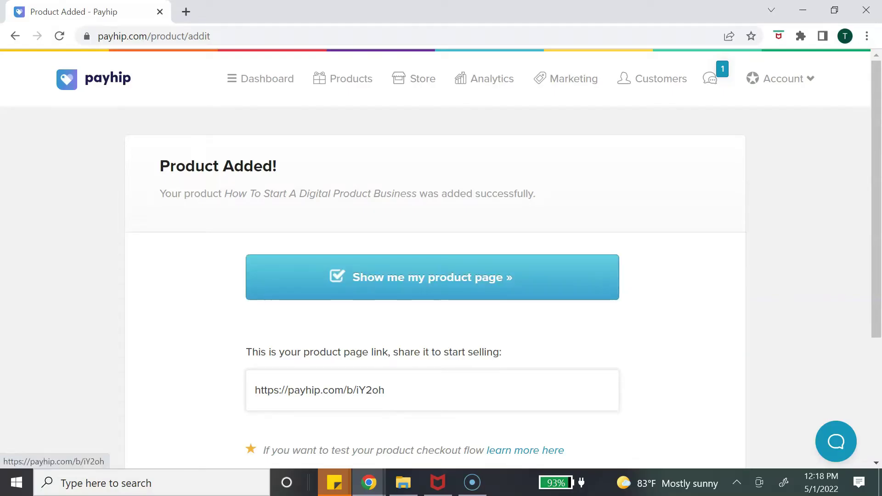
pyautogui.click(432, 277)
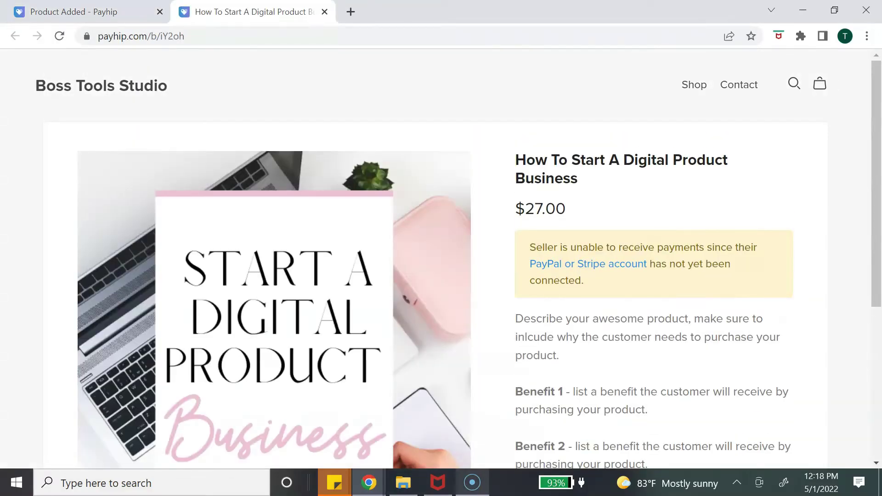
pyautogui.scroll(-5, 441, 257)
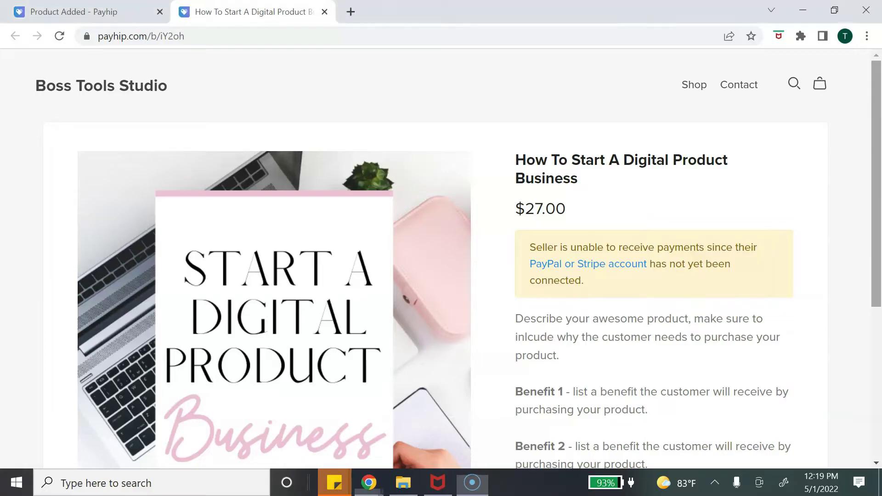
pyautogui.scroll(-2, 441, 264)
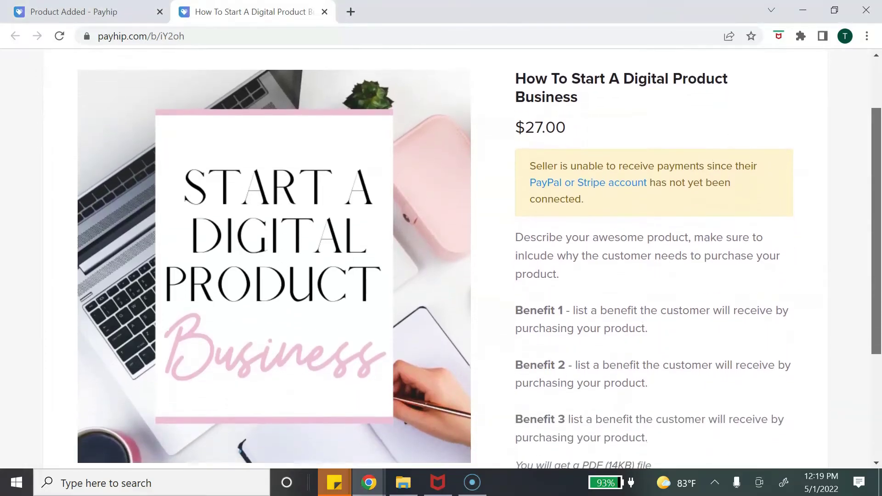
pyautogui.scroll(2, 441, 264)
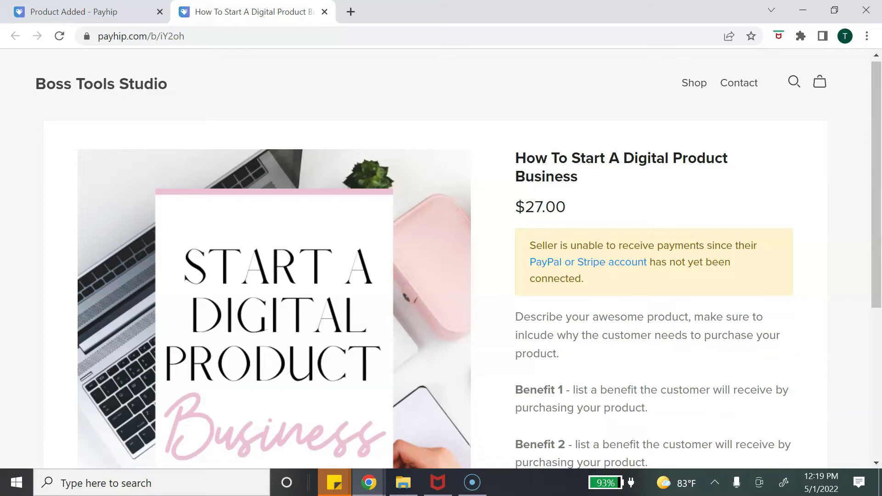
pyautogui.scroll(-4, 441, 265)
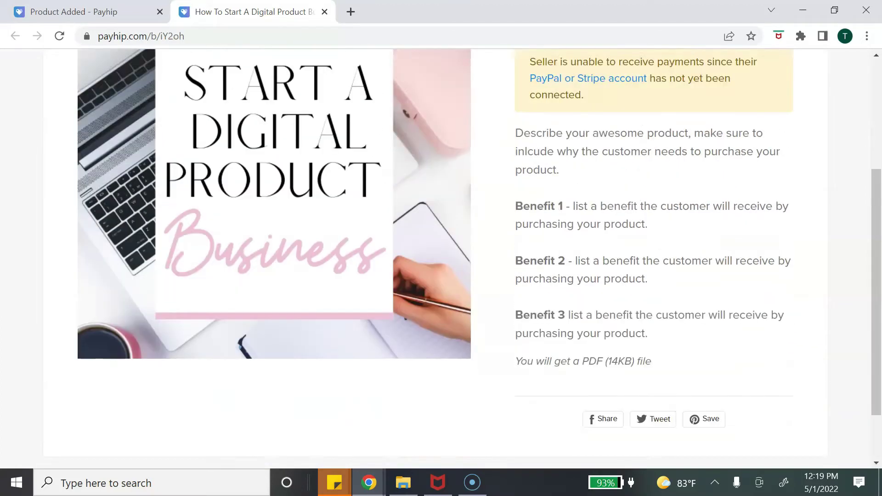
pyautogui.scroll(4, 441, 265)
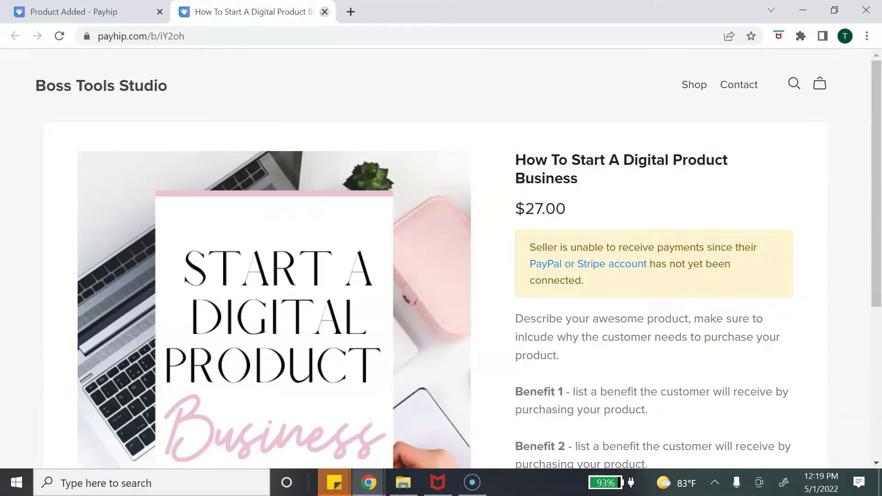
pyautogui.click(324, 11)
# Select the entire product page link
pyautogui.scroll(-3, 440, 257)
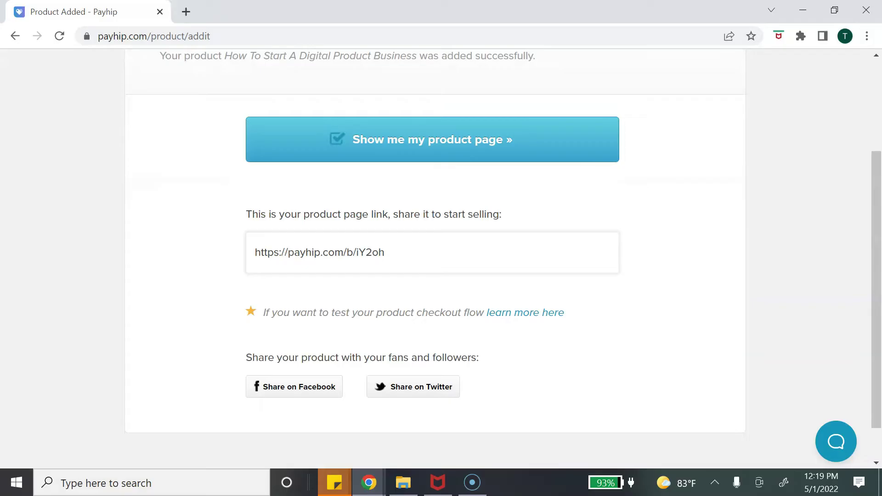
pyautogui.scroll(2, 441, 257)
pyautogui.scroll(-2, 441, 257)
pyautogui.click(385, 252)
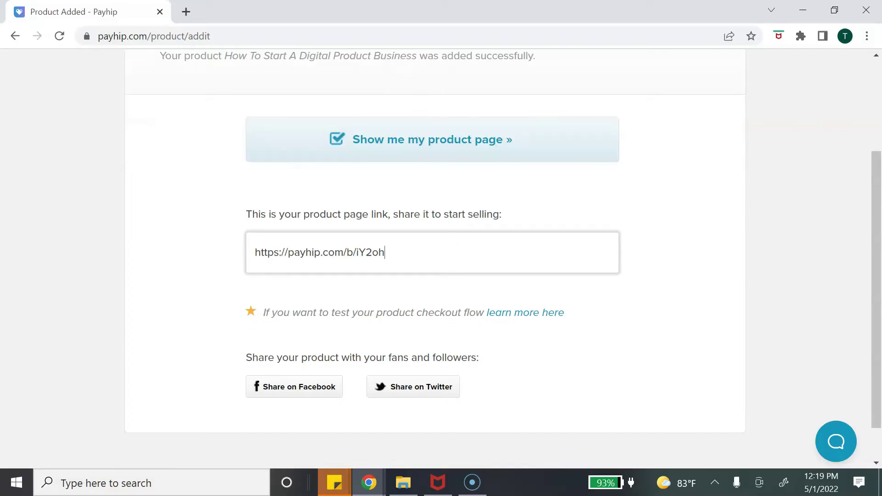
pyautogui.moveTo(385, 252); pyautogui.dragTo(255, 252)
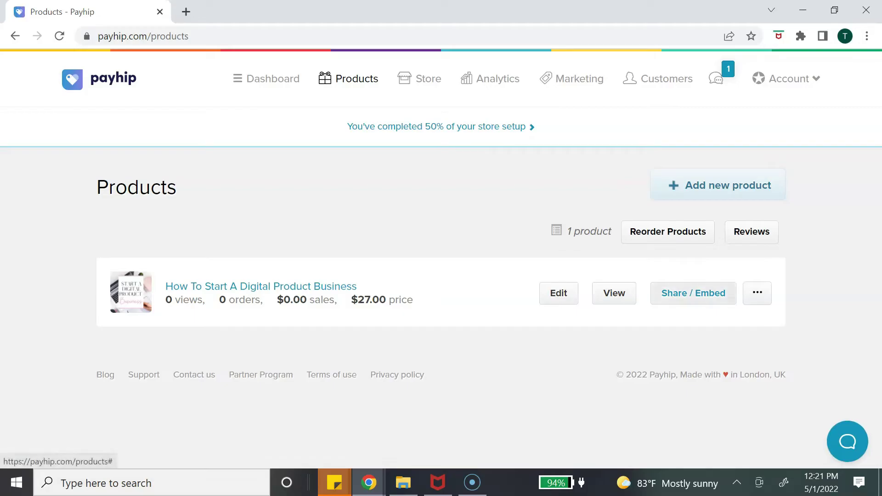
pyautogui.click(693, 293)
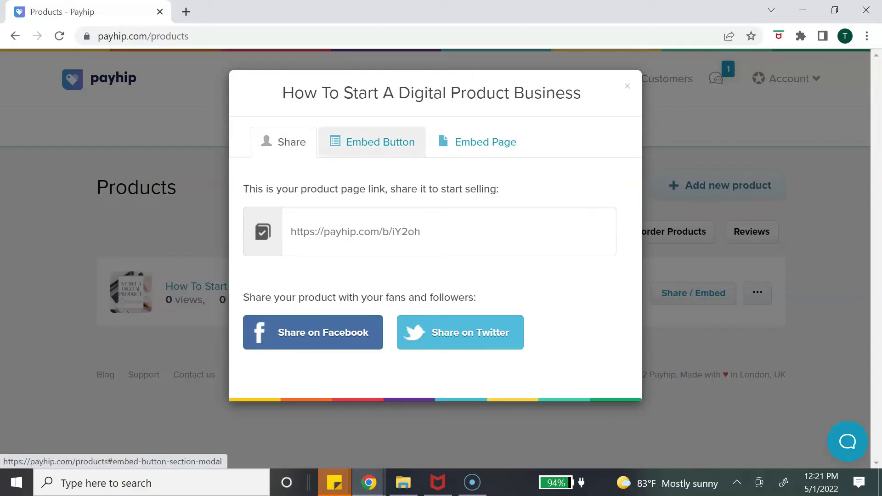
pyautogui.click(373, 142)
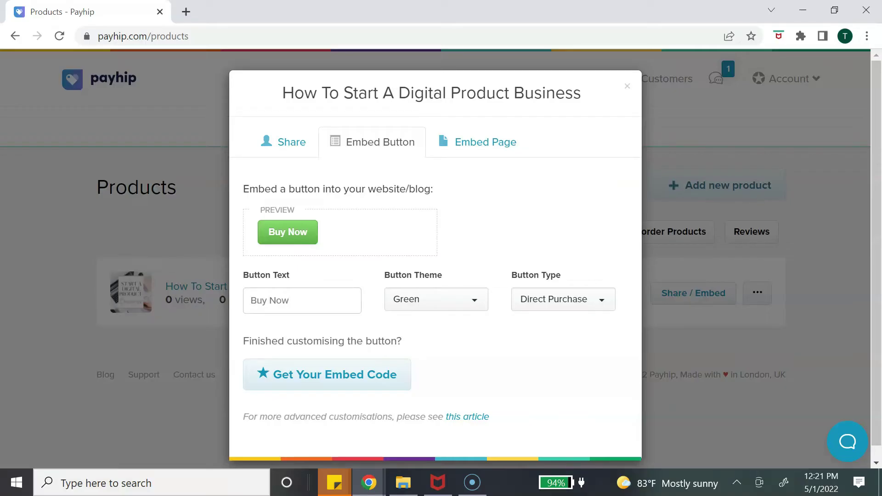
pyautogui.click(436, 299)
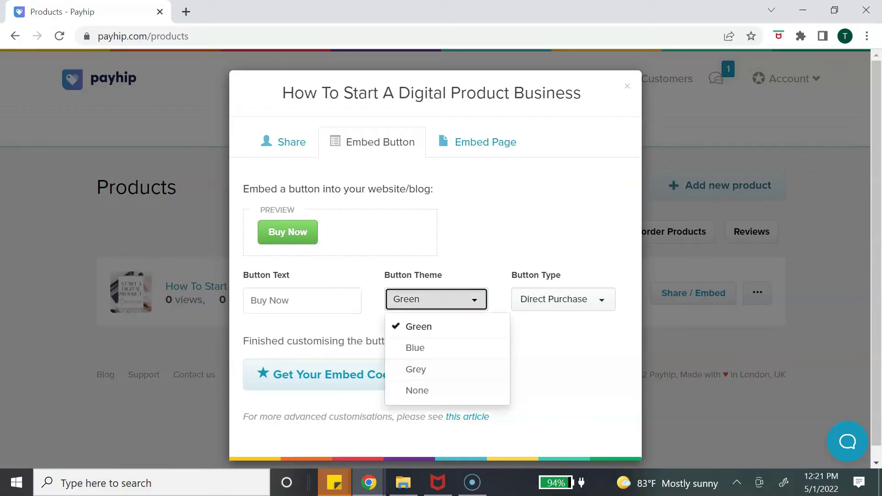
pyautogui.press('Escape')
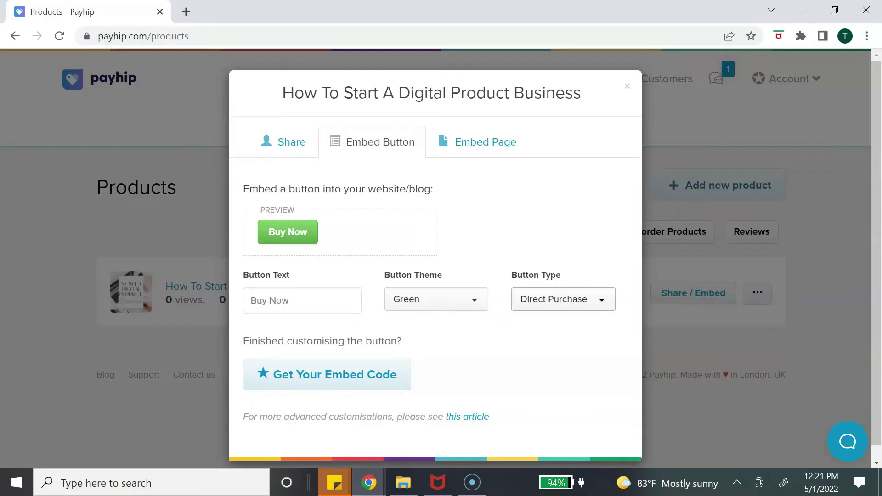
pyautogui.click(563, 299)
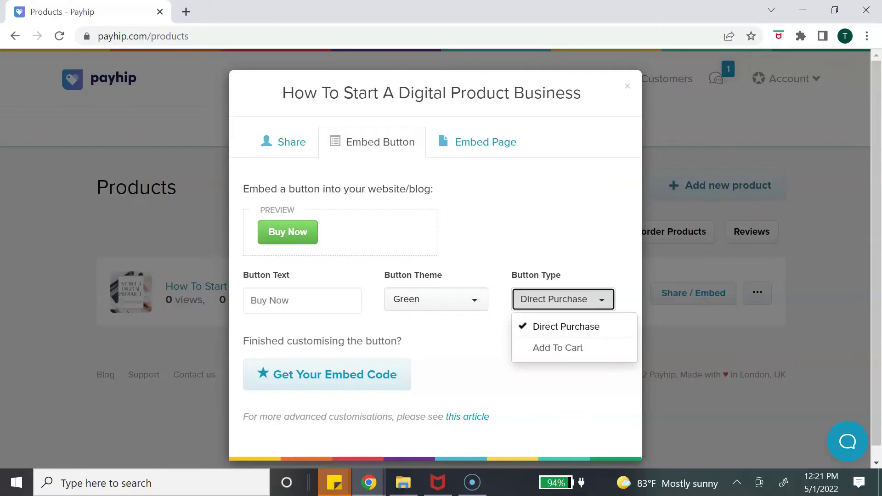
pyautogui.click(627, 87)
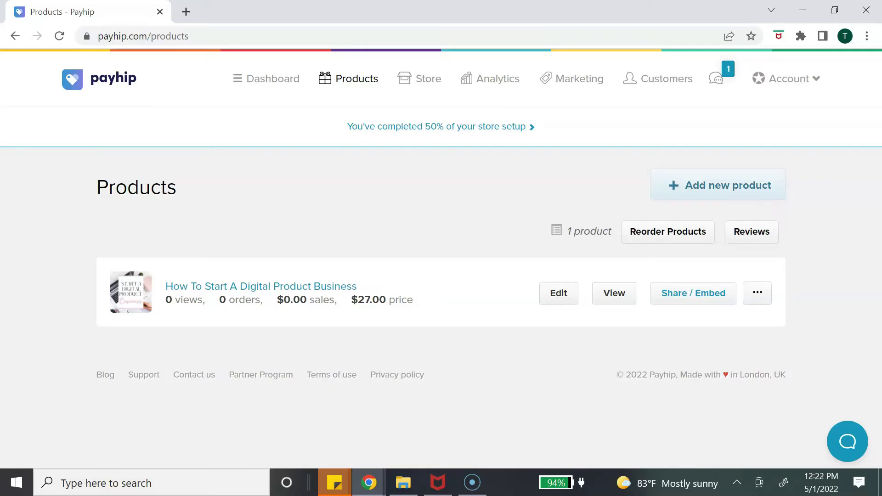
# Go from the store dashboard to the checkout payment settings
pyautogui.click(273, 79)
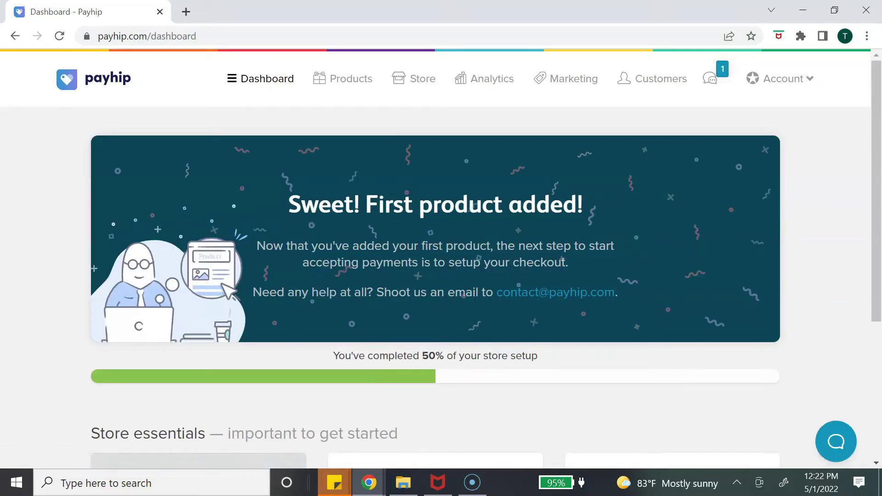
pyautogui.scroll(-3, 441, 253)
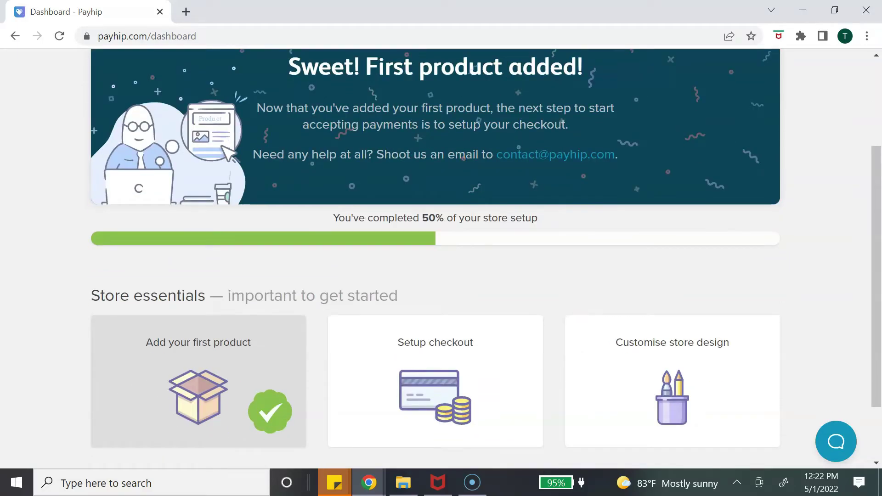
pyautogui.scroll(-2, 435, 298)
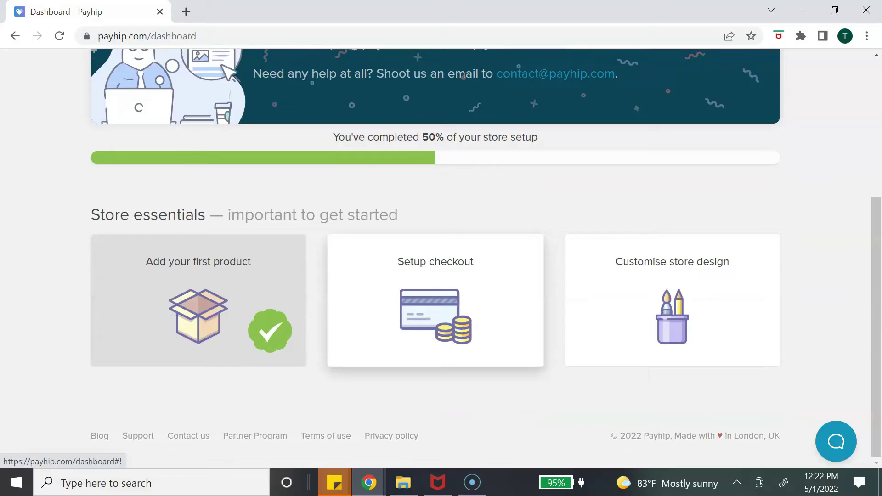
pyautogui.click(436, 301)
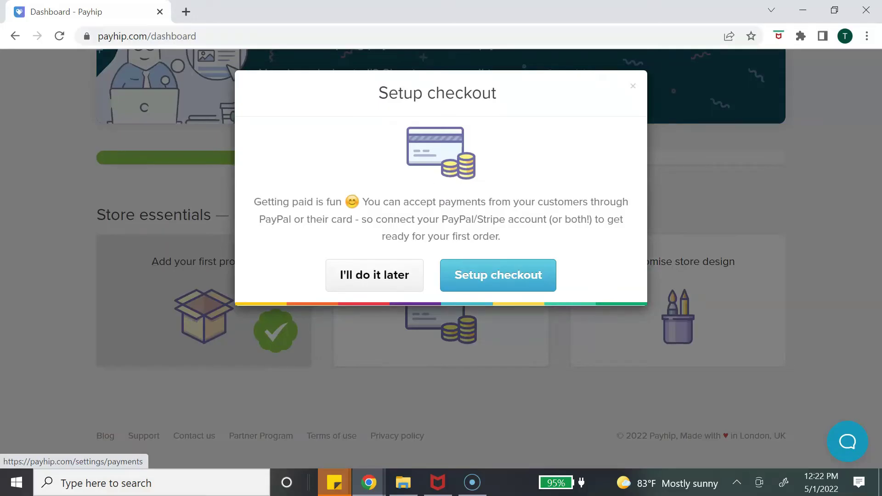
pyautogui.click(498, 274)
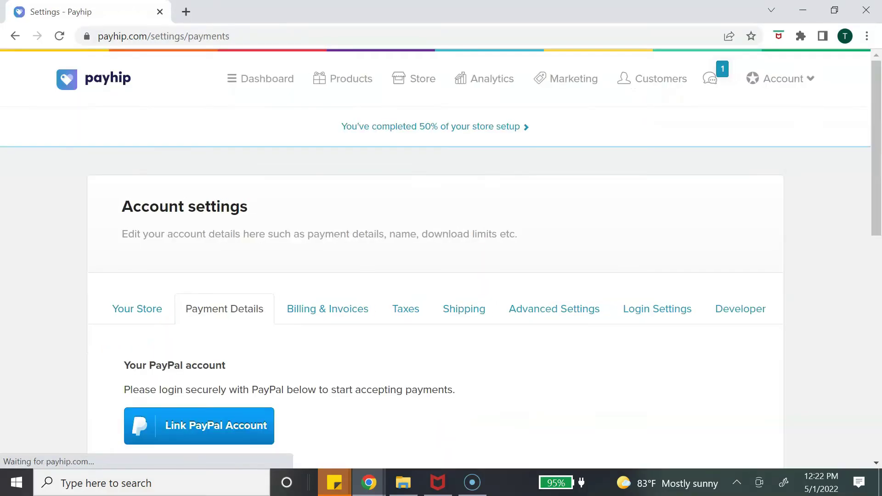
# Keep USD as the default currency, begin the statement description, and switch to Taxes
pyautogui.scroll(-2, 464, 309)
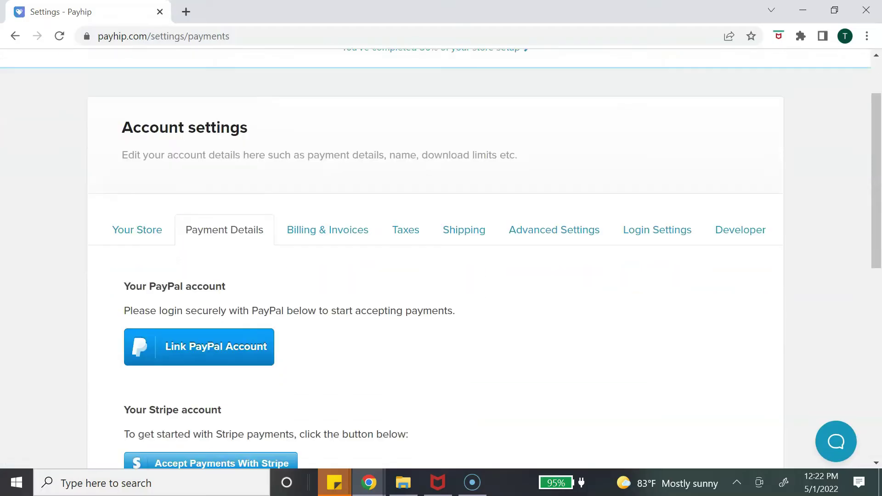
pyautogui.scroll(-1, 435, 257)
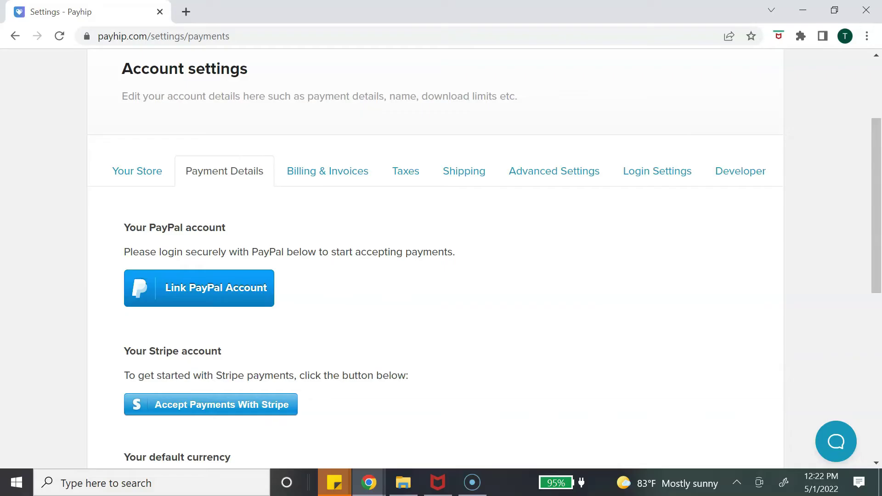
pyautogui.scroll(-5, 435, 257)
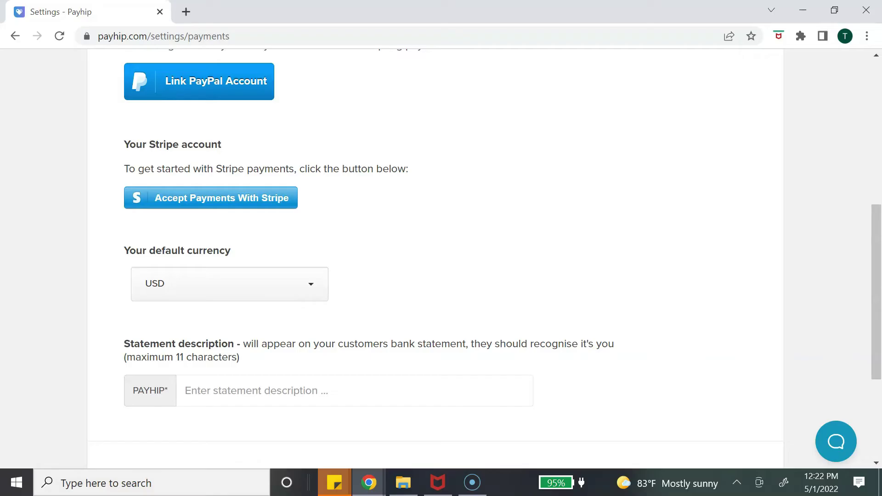
pyautogui.click(229, 284)
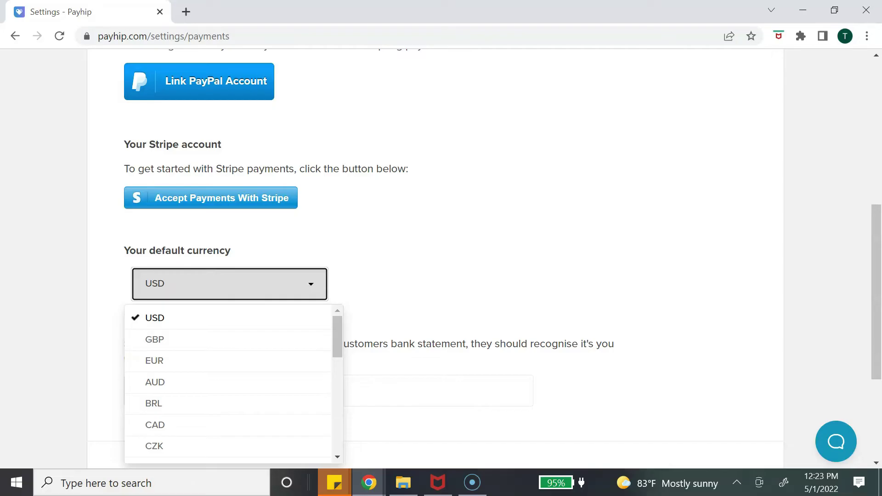
pyautogui.press('Escape')
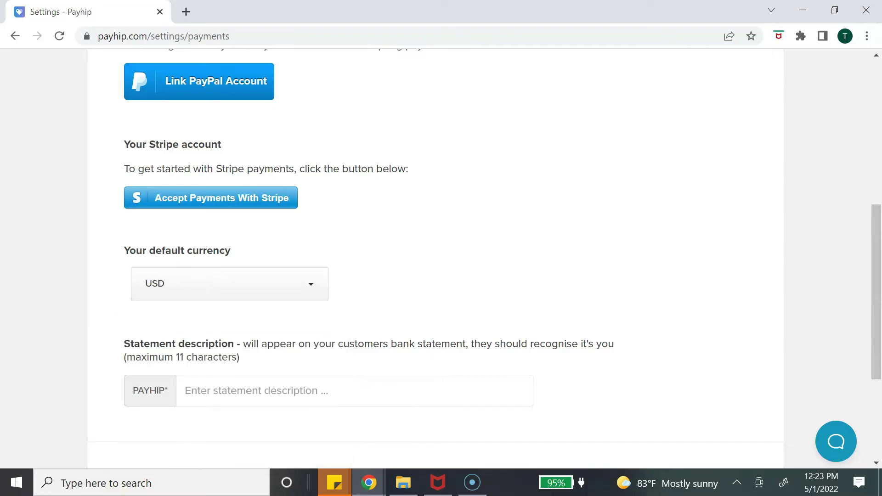
pyautogui.click(353, 390)
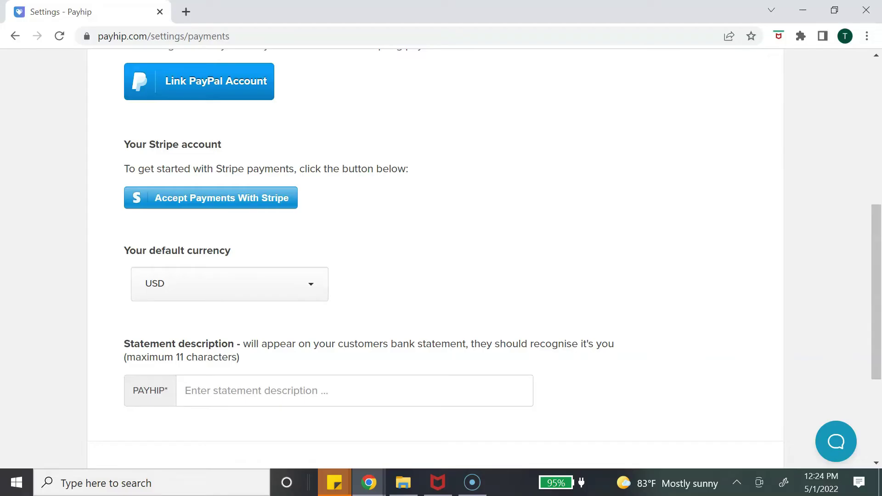
pyautogui.scroll(6, 441, 258)
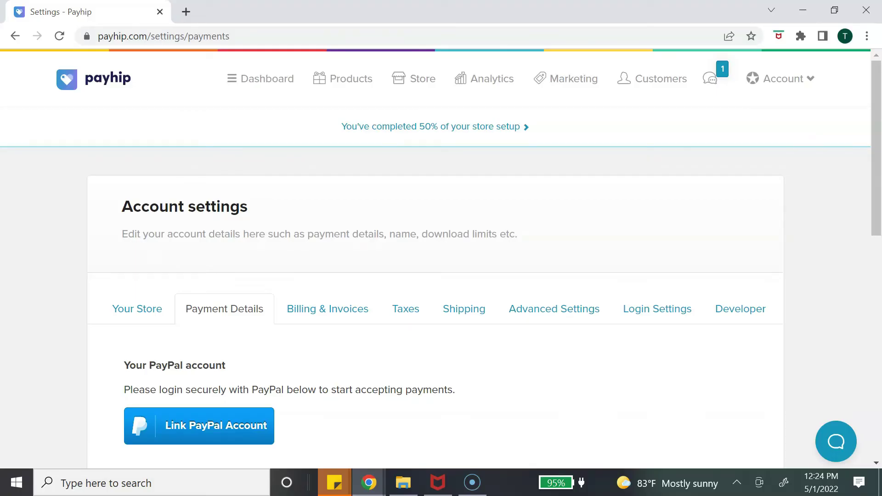
pyautogui.click(405, 309)
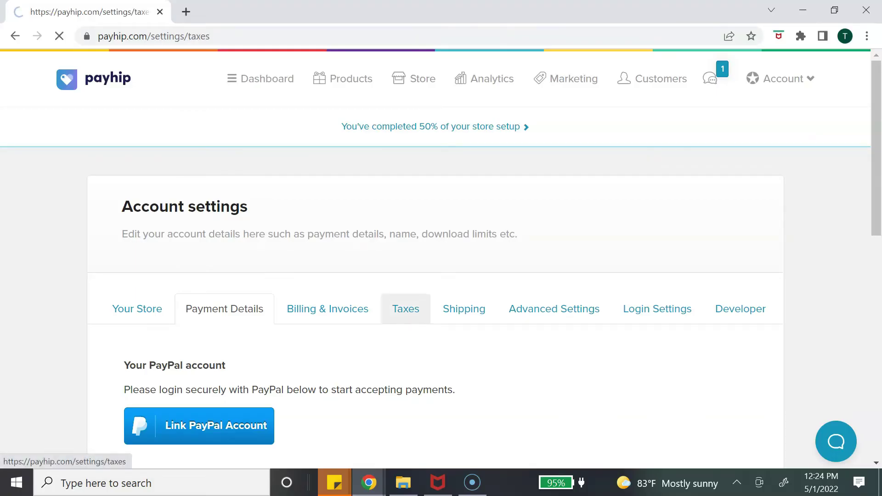
# Review the Taxes settings, then move to the Advanced Settings section
pyautogui.scroll(-5, 441, 258)
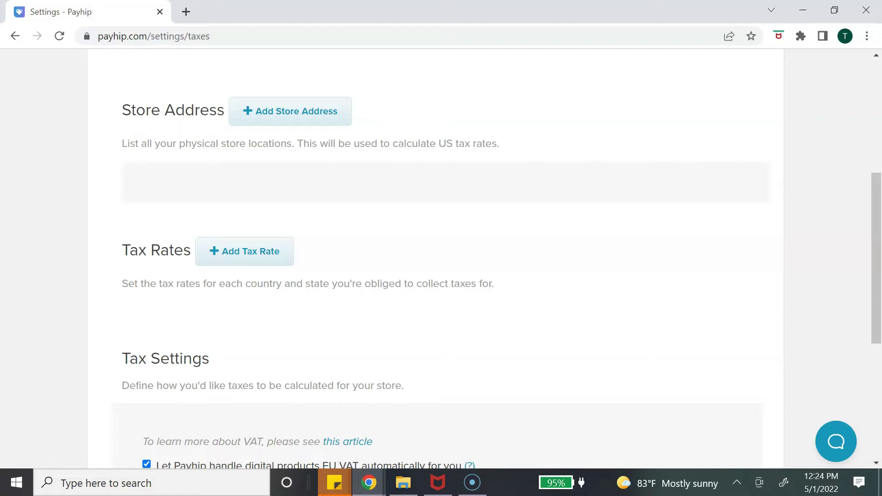
pyautogui.scroll(2, 435, 257)
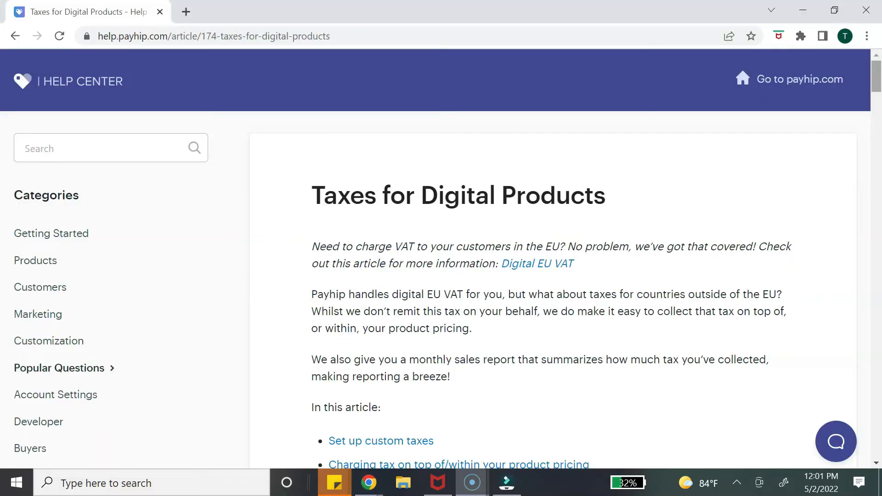
pyautogui.scroll(-3, 436, 257)
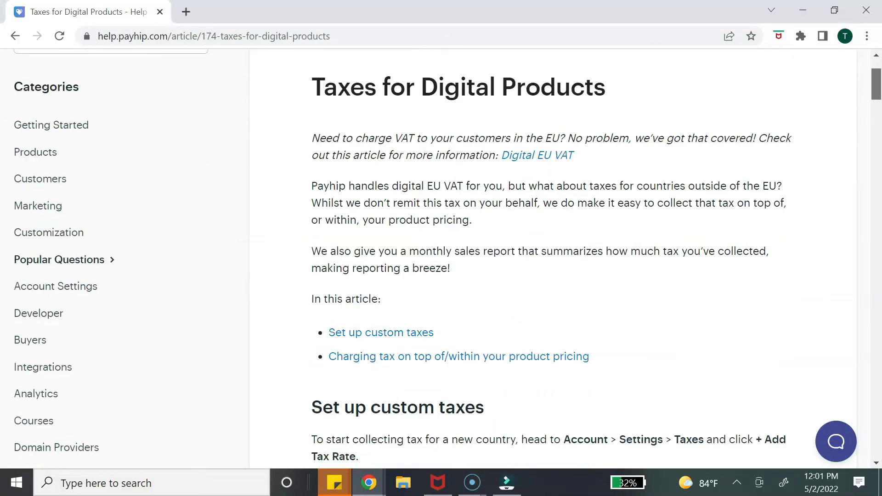
pyautogui.scroll(-13, 436, 257)
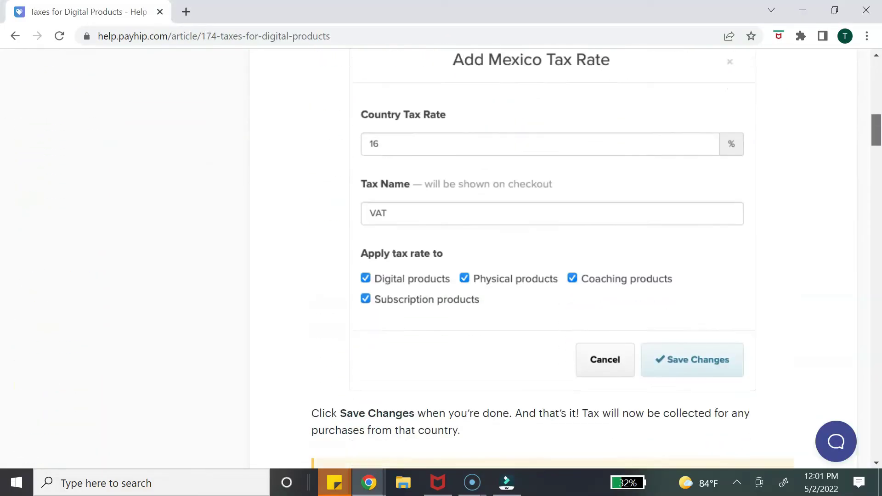
pyautogui.scroll(-10, 436, 257)
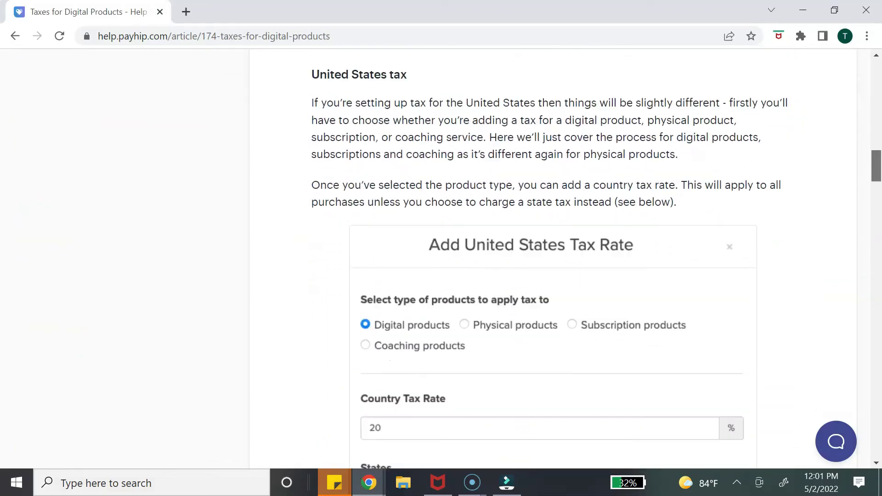
pyautogui.scroll(-9, 436, 257)
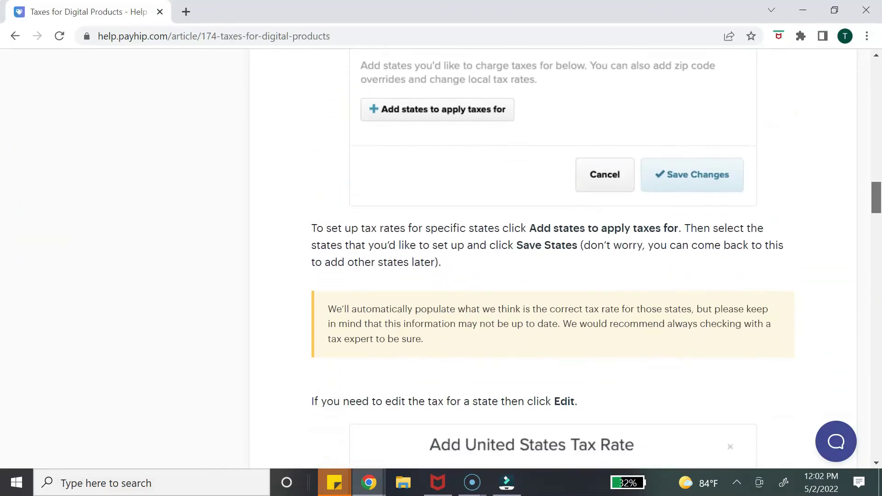
pyautogui.scroll(-11, 436, 257)
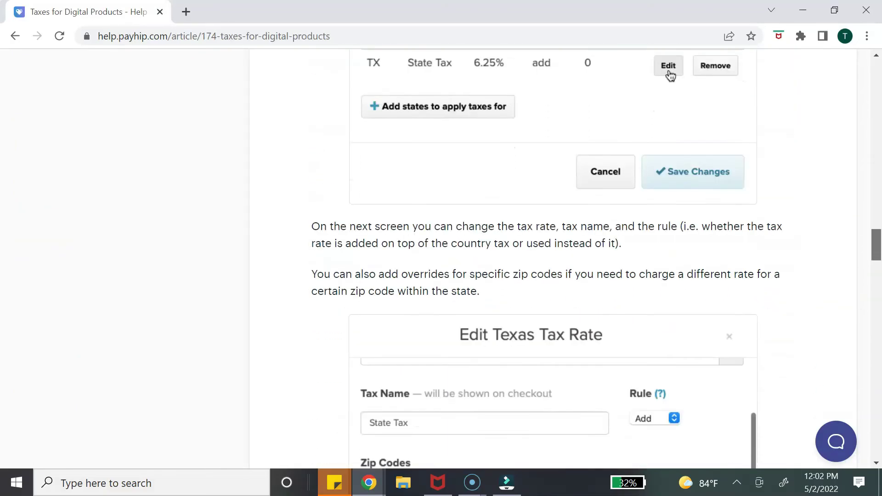
pyautogui.scroll(-5, 414, 417)
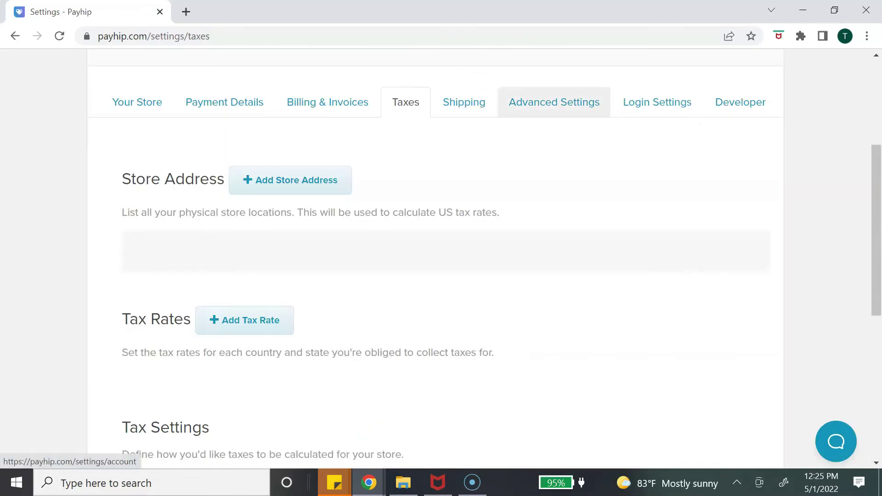
pyautogui.click(554, 102)
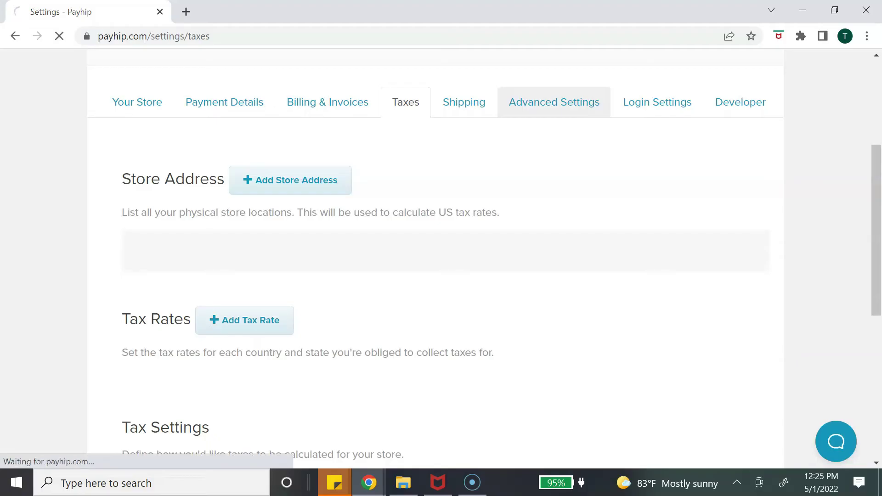
pyautogui.scroll(-3, 554, 102)
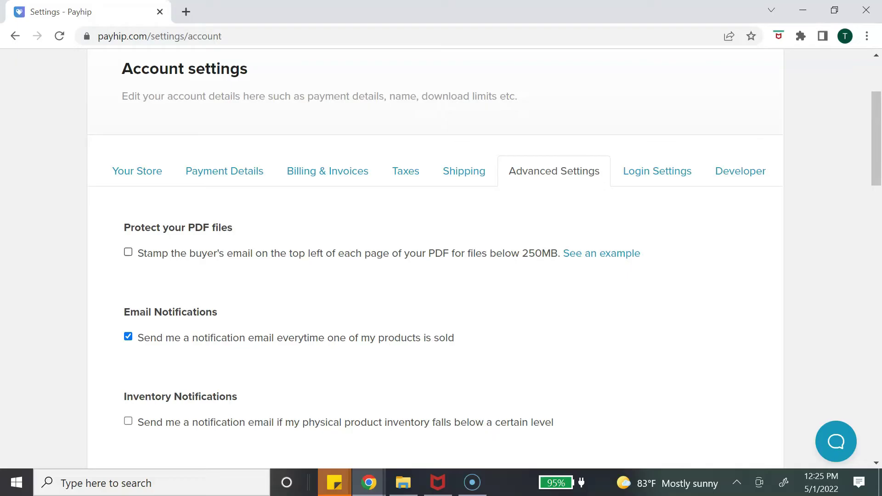
# Stamp PDFs with the buyer's email and raise the download limit from 5 to 100
pyautogui.click(128, 252)
pyautogui.scroll(-3, 441, 257)
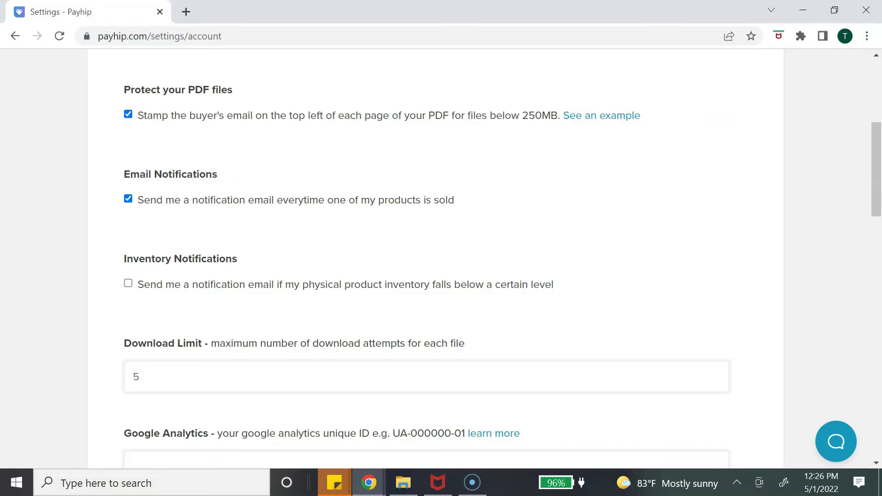
pyautogui.scroll(-3, 435, 257)
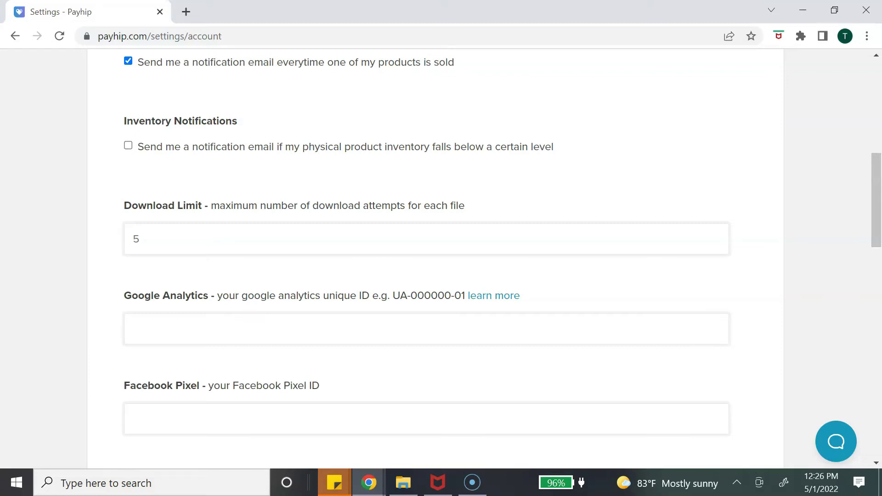
pyautogui.scroll(-3, 435, 257)
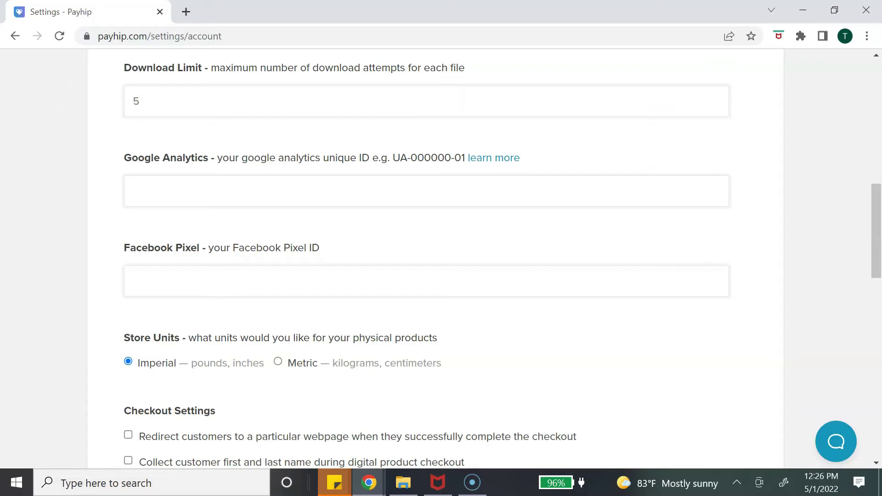
pyautogui.click(140, 101)
pyautogui.press('BackSpace')
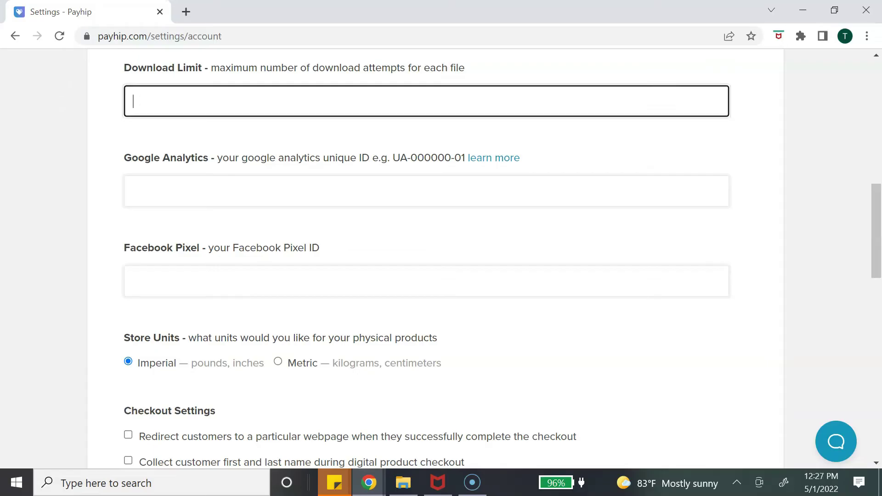
pyautogui.write('100')
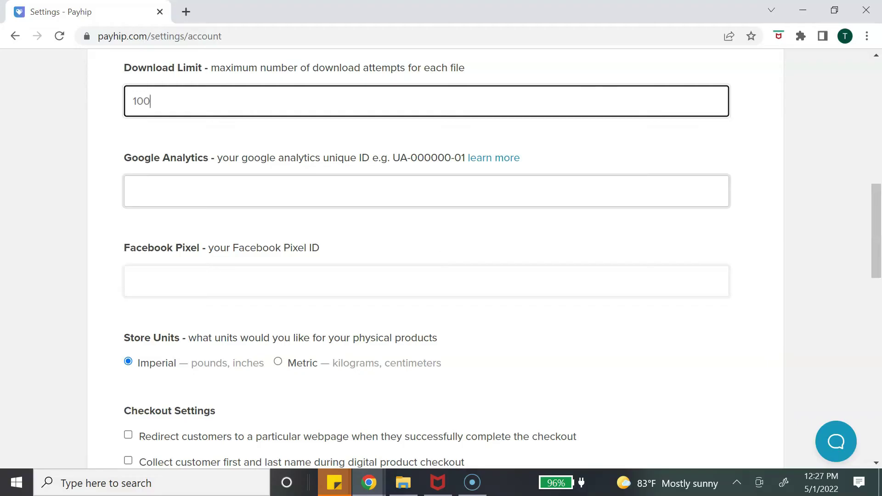
# Leave the logo on invoices and receipts option switched off in the advanced settings
pyautogui.scroll(-3, 441, 257)
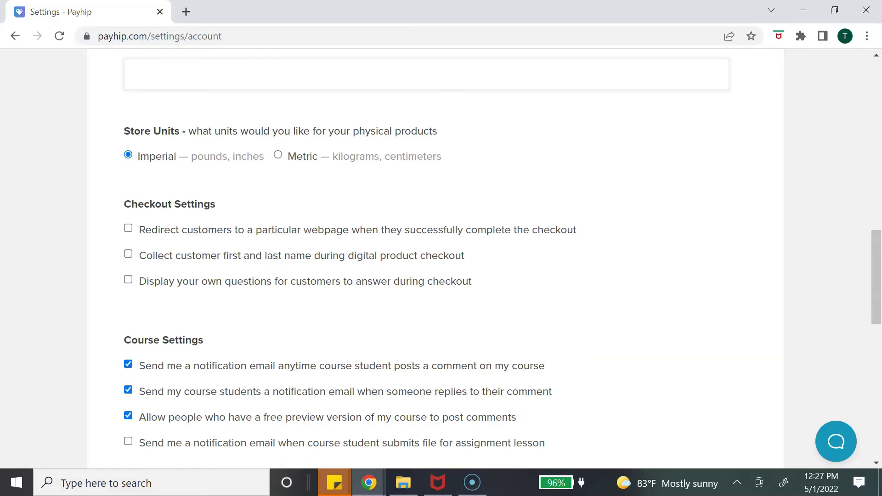
pyautogui.scroll(-3, 441, 257)
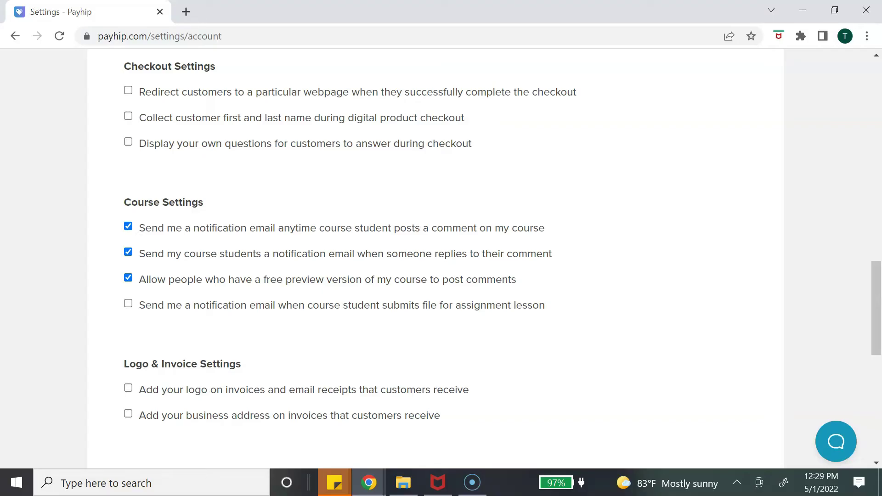
pyautogui.scroll(-3, 435, 258)
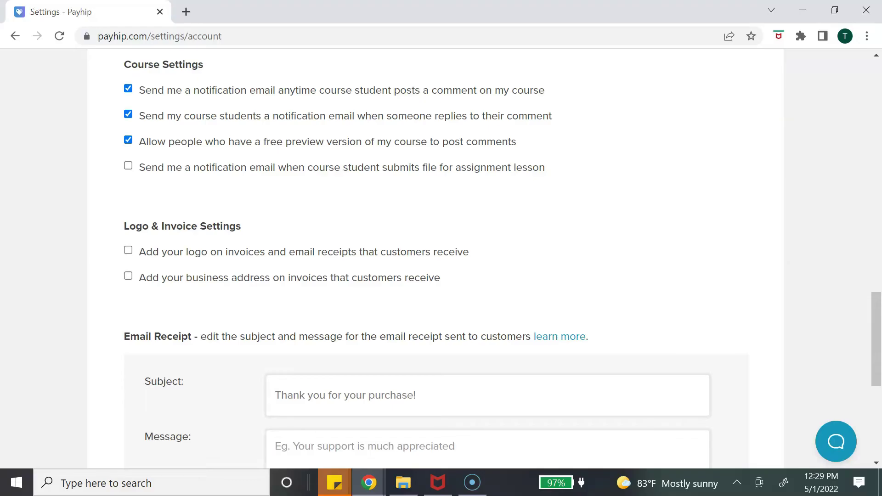
pyautogui.scroll(-3, 560, 199)
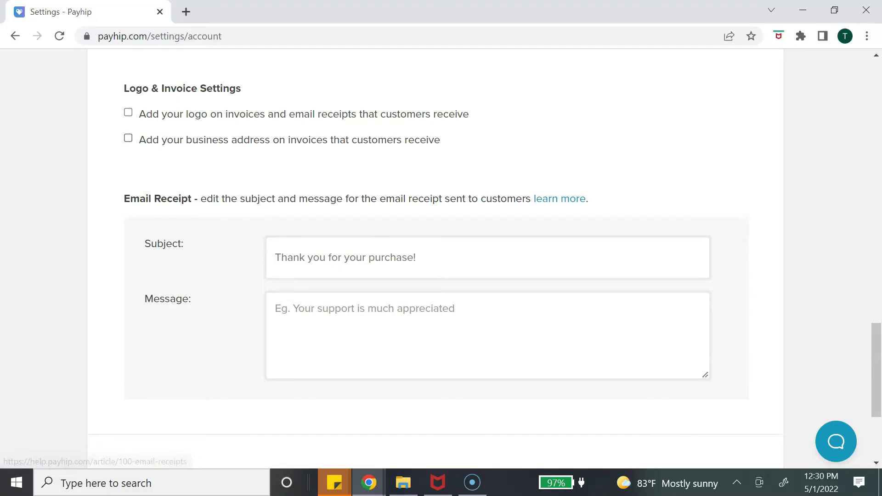
pyautogui.click(128, 113)
pyautogui.press('space')
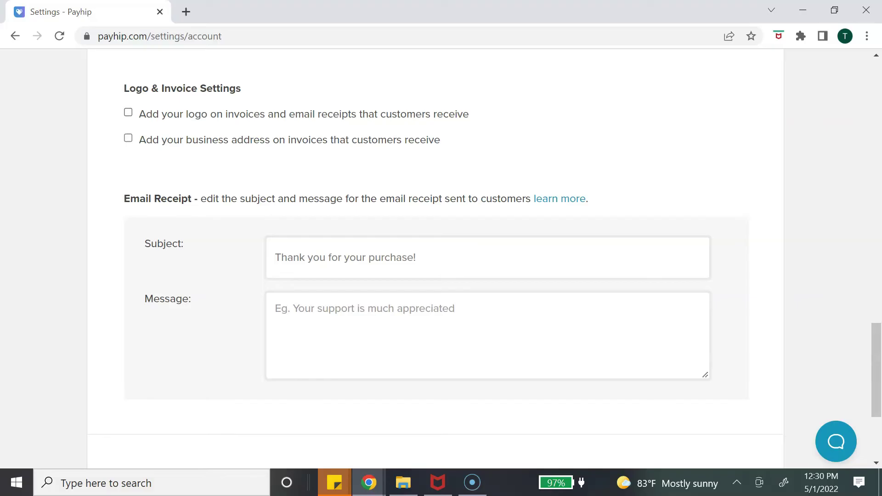
# Put the cursor in the email receipt message box and save the account settings
pyautogui.scroll(-1, 441, 260)
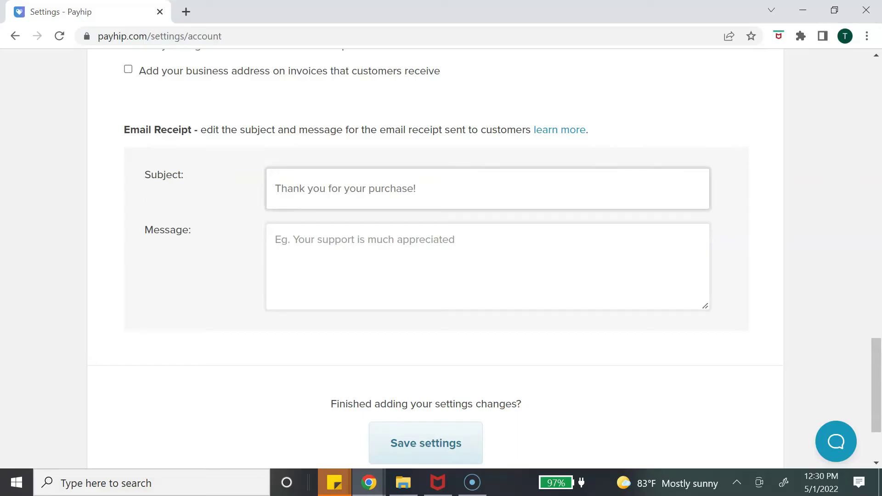
pyautogui.click(487, 267)
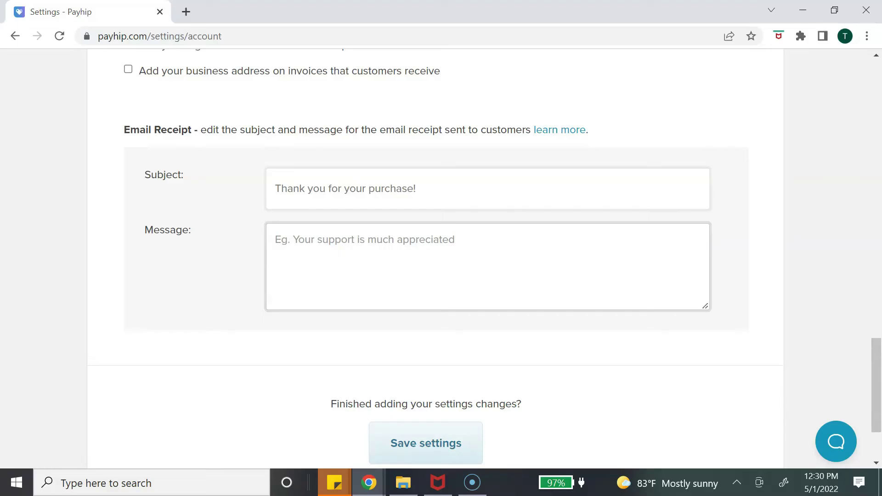
pyautogui.scroll(-3, 426, 333)
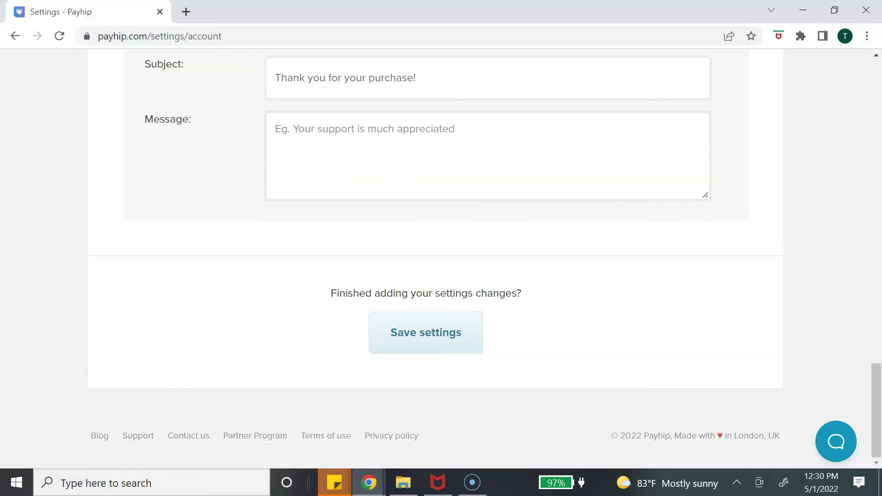
pyautogui.click(426, 332)
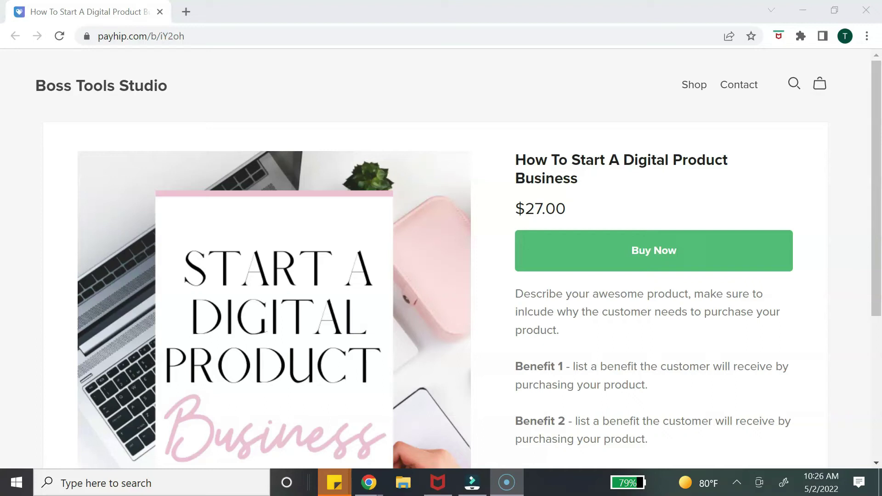
# Scroll through the live How To Start A Digital Product Business product page at $27.00
pyautogui.scroll(-1, 441, 261)
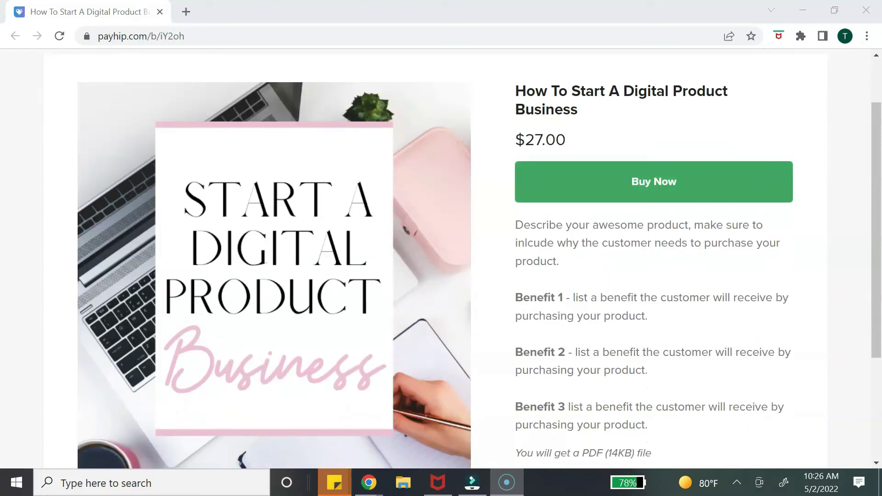
pyautogui.scroll(-3, 441, 258)
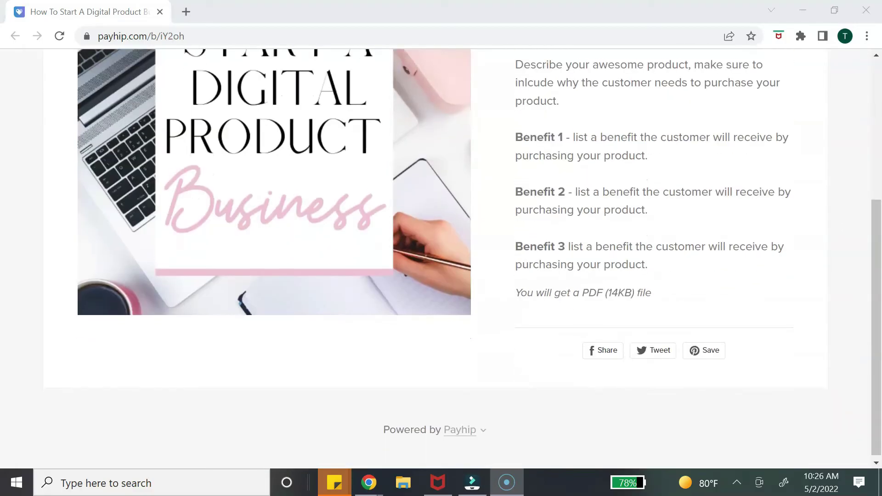
pyautogui.scroll(4, 441, 257)
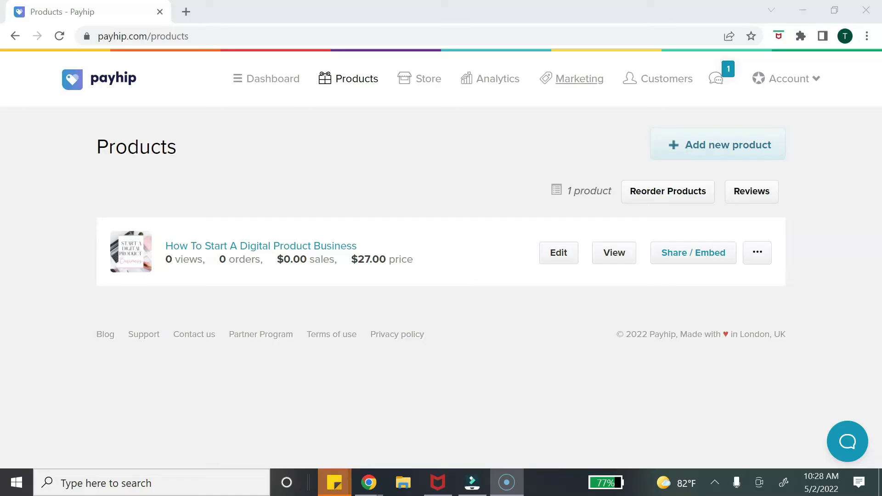
# On the Marketing page, view the Affiliates, Cross-sell, Referral and Upgrade sections
pyautogui.click(579, 79)
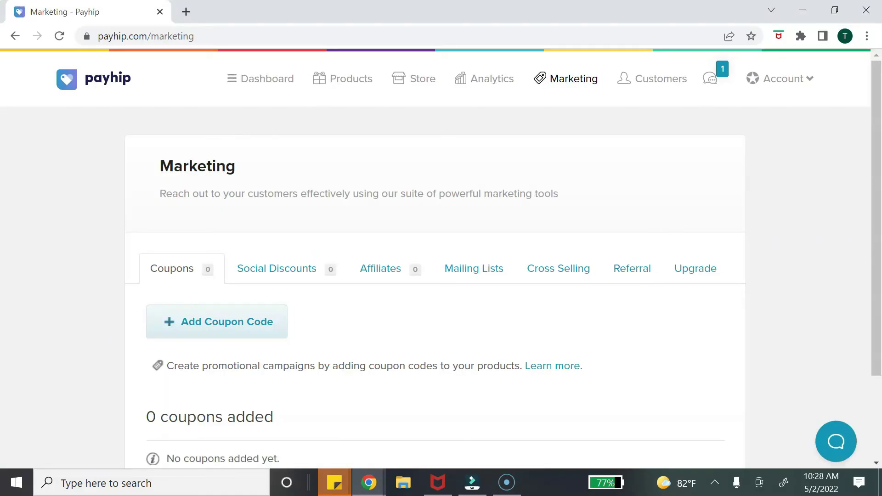
pyautogui.scroll(-2, 441, 257)
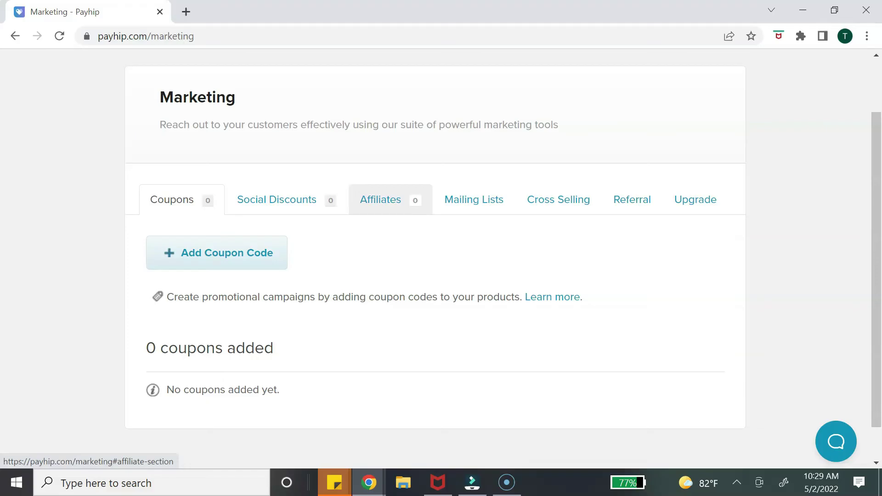
pyautogui.click(381, 199)
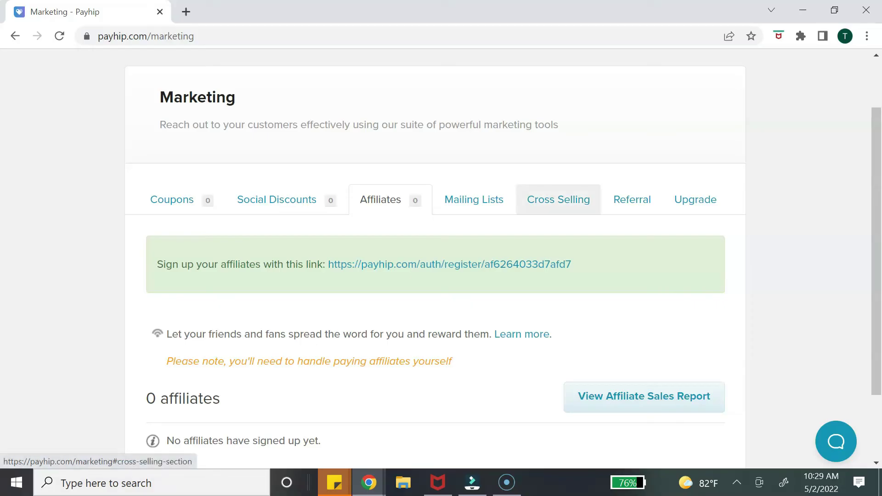
pyautogui.click(558, 199)
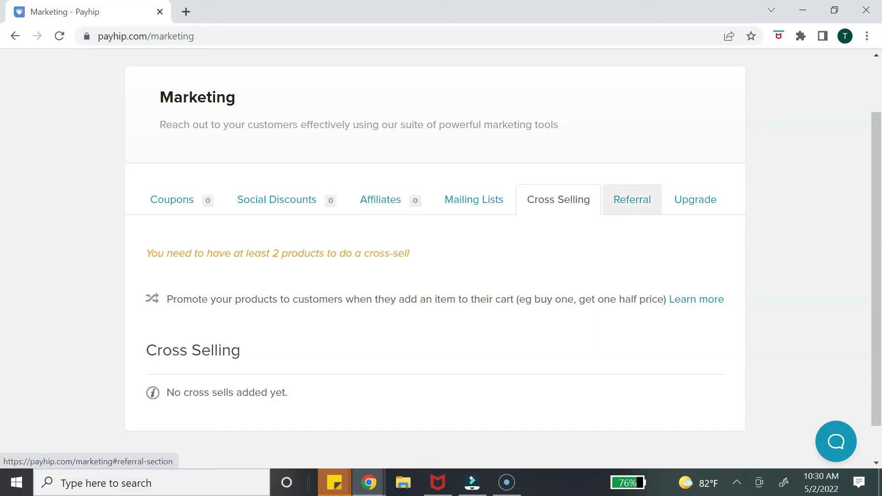
pyautogui.click(632, 200)
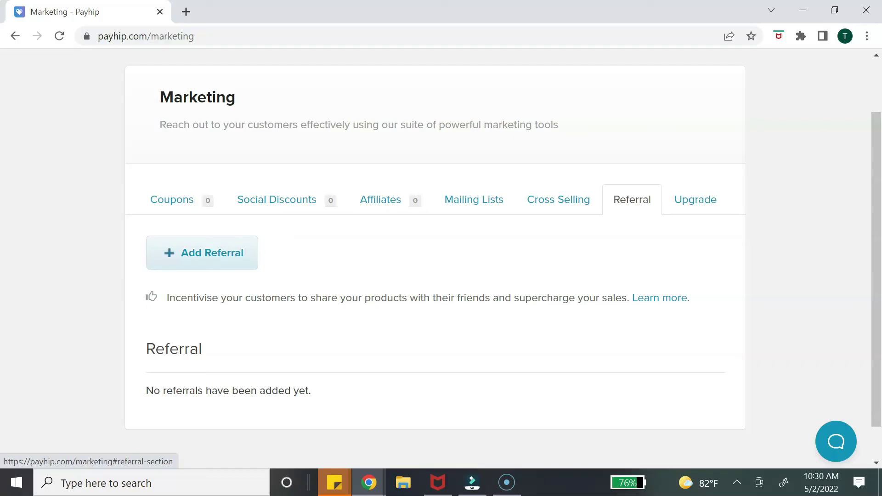
pyautogui.click(695, 200)
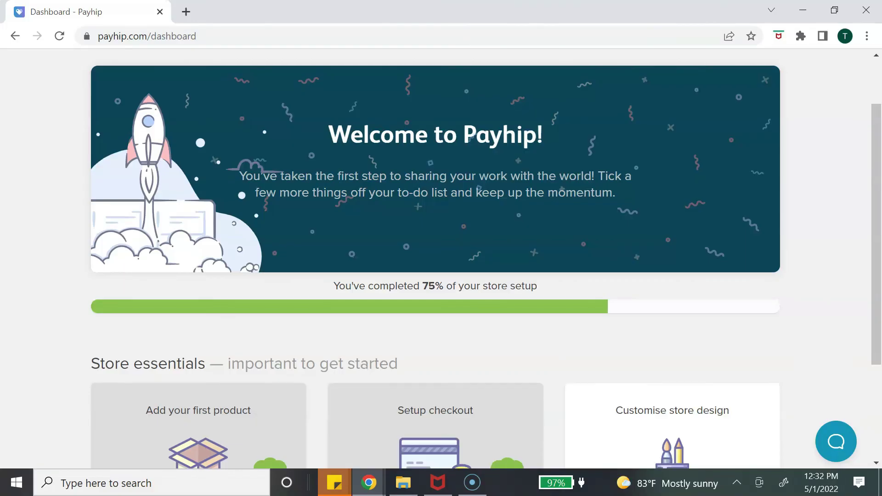
# Launch the Boss Tools Studio store builder from the Customise store design card
pyautogui.scroll(-2, 435, 257)
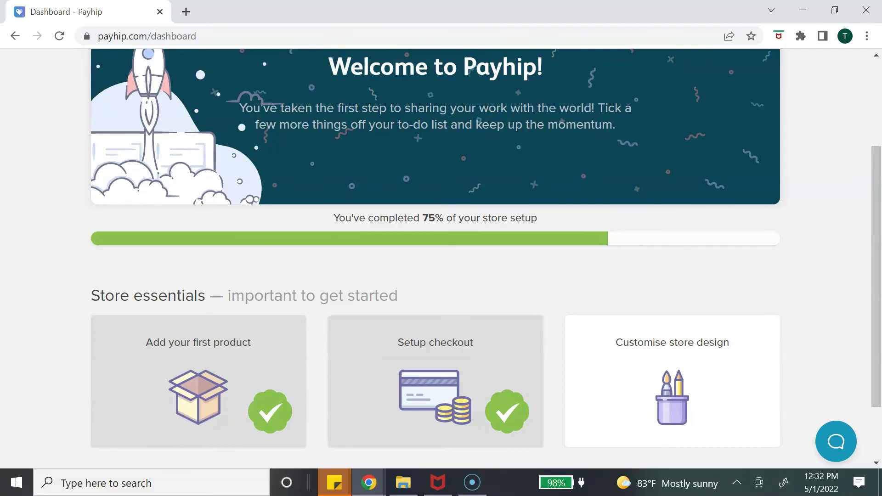
pyautogui.click(672, 381)
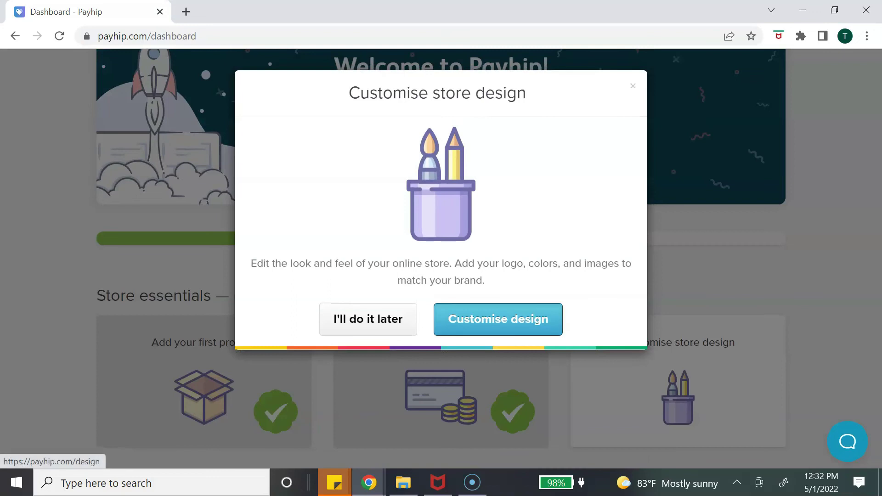
pyautogui.click(498, 318)
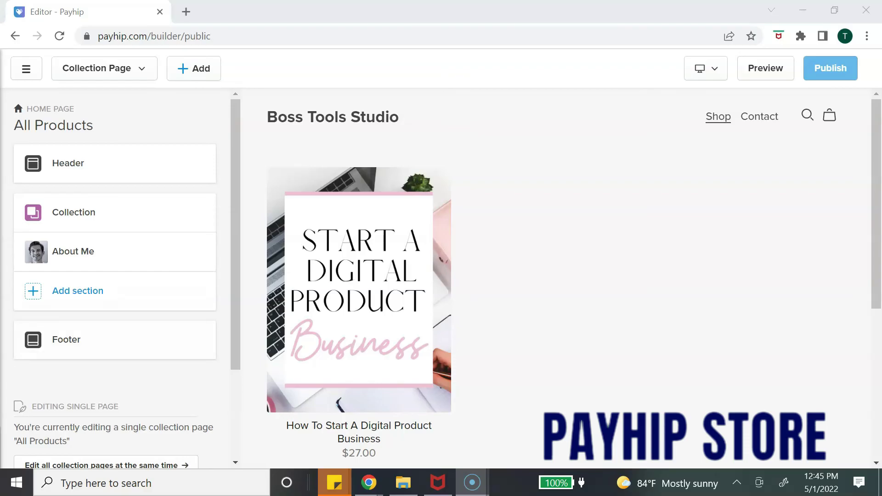
# Open the About Me section's settings from the builder sidebar's section list
pyautogui.scroll(-1, 358, 276)
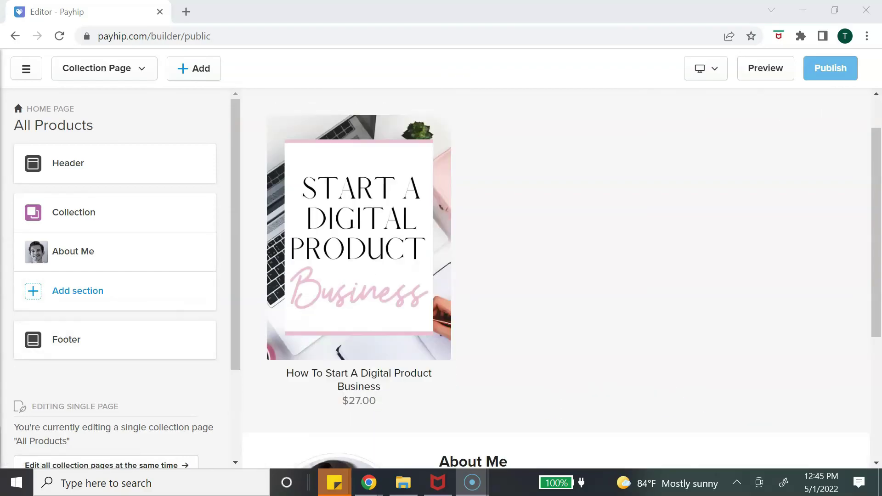
pyautogui.scroll(-4, 556, 275)
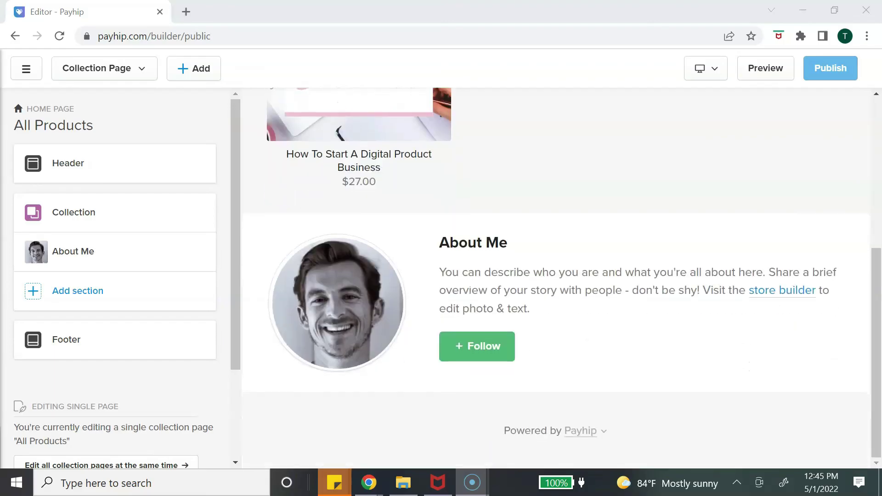
pyautogui.scroll(2, 556, 276)
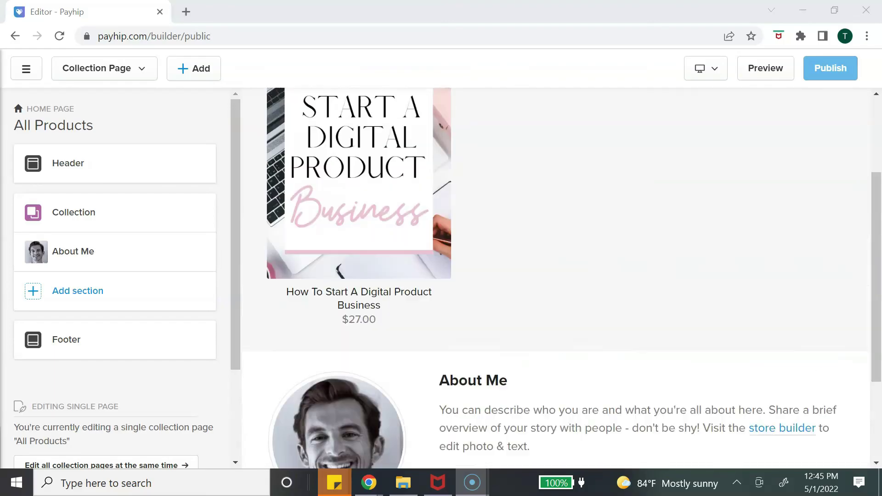
pyautogui.scroll(-1, 555, 275)
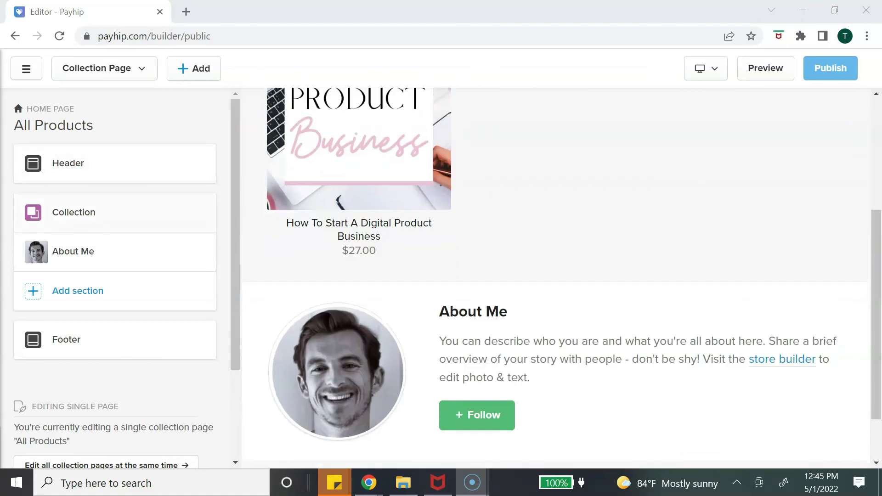
pyautogui.click(115, 252)
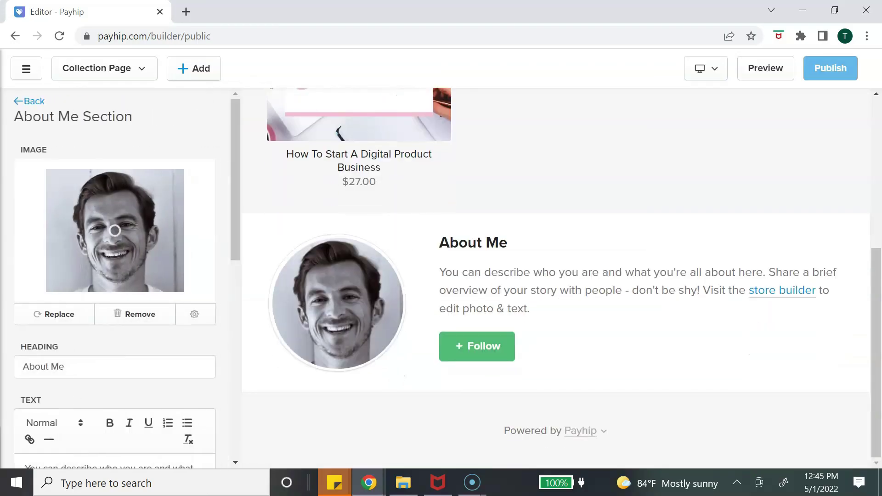
# Replace the About Me image with the teal-background profile photo
pyautogui.click(55, 315)
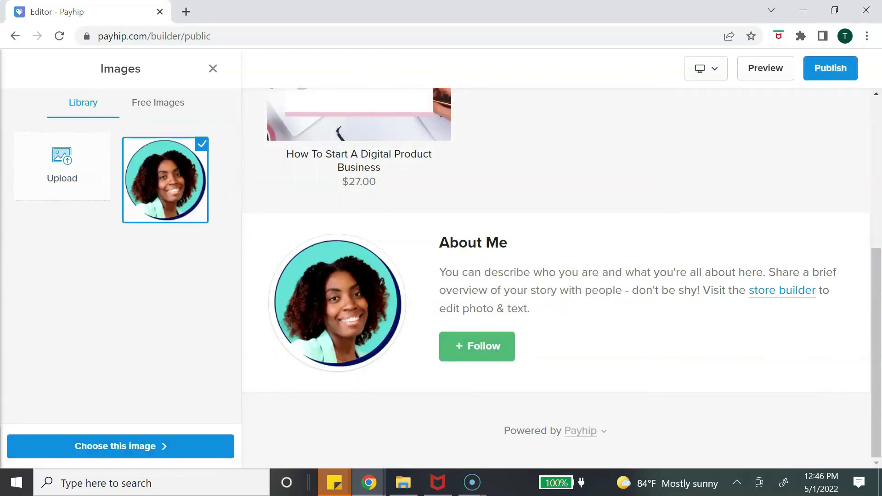
pyautogui.click(149, 446)
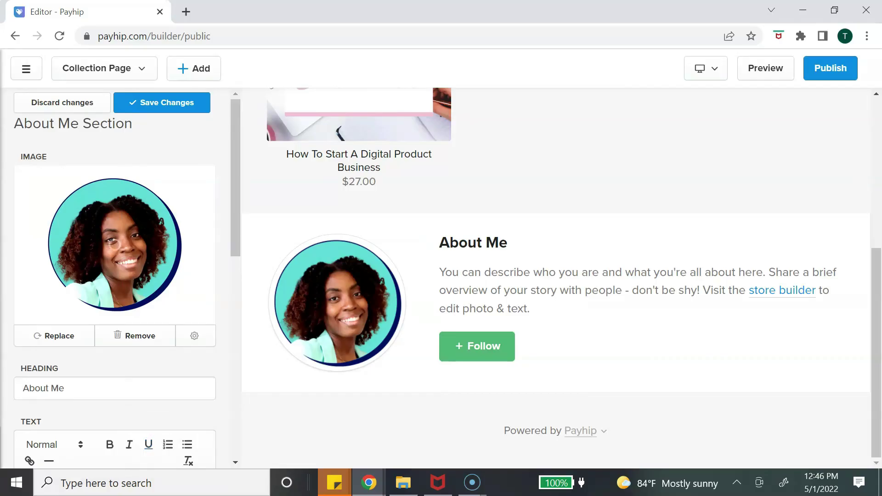
pyautogui.click(64, 175)
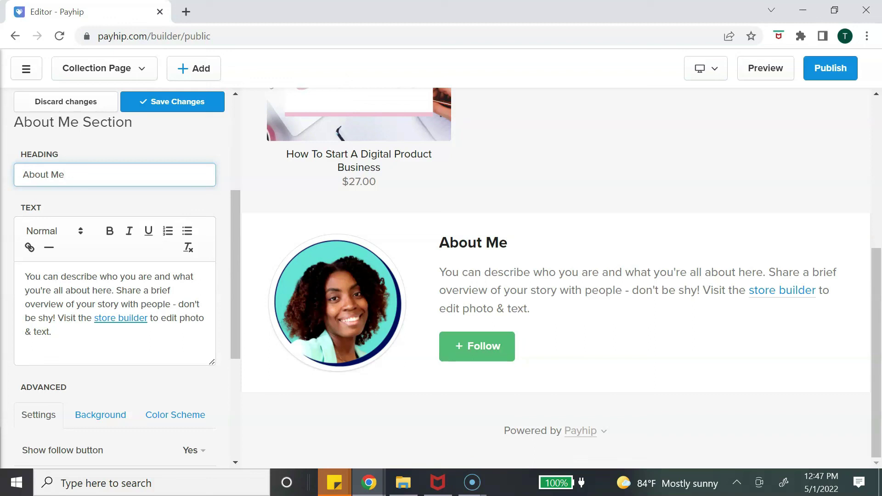
# Save the About Me section changes, keeping the About Me heading
pyautogui.scroll(-3, 114, 276)
pyautogui.scroll(-2, 115, 275)
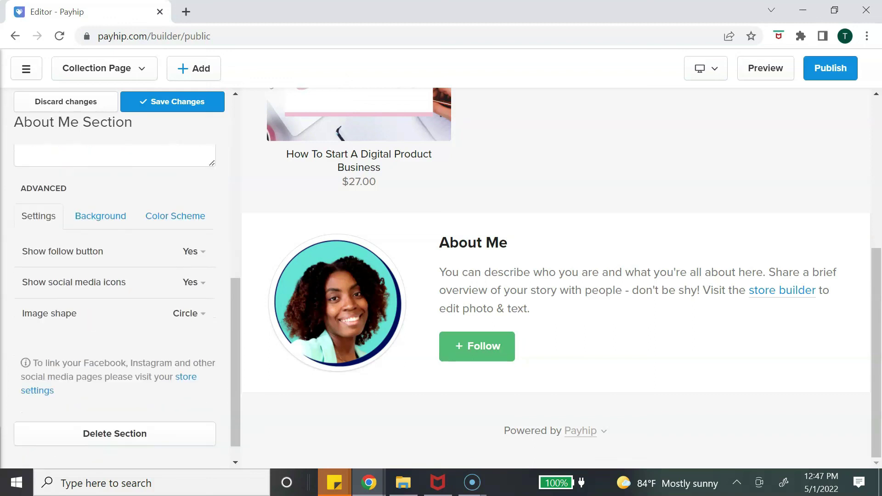
pyautogui.scroll(6, 115, 275)
pyautogui.scroll(2, 114, 237)
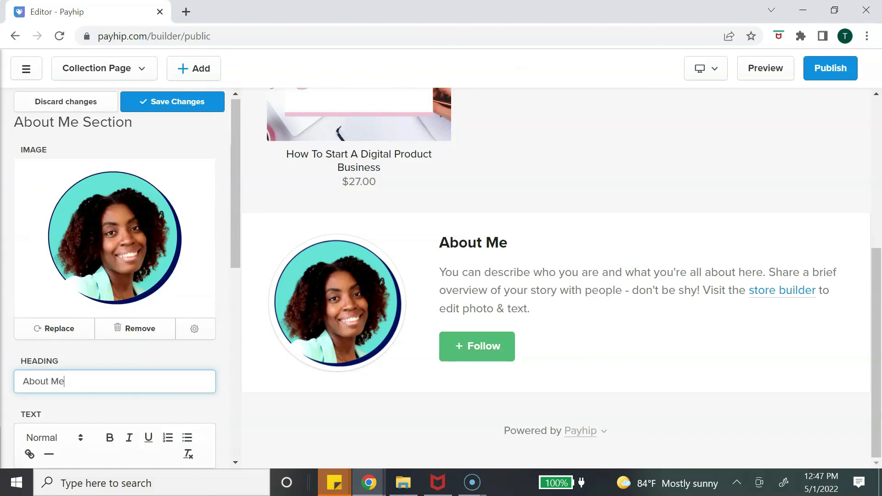
pyautogui.scroll(-3, 114, 238)
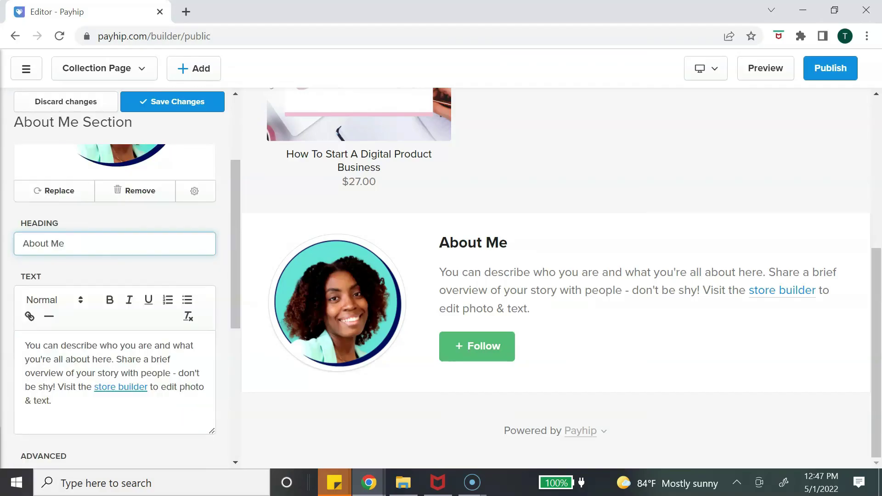
pyautogui.scroll(3, 114, 237)
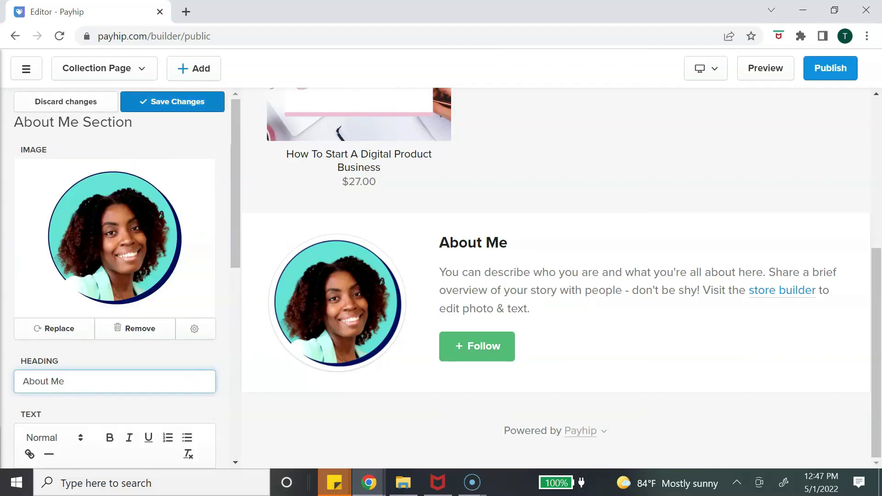
pyautogui.press('Return')
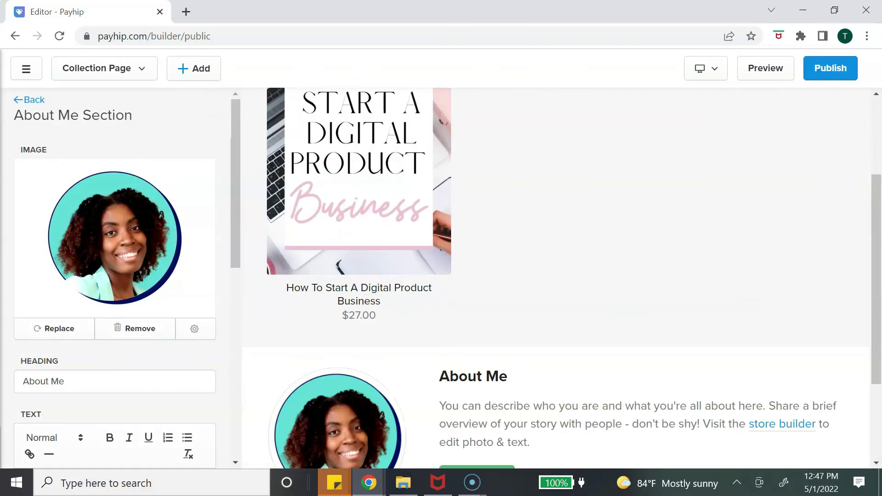
pyautogui.scroll(5, 555, 276)
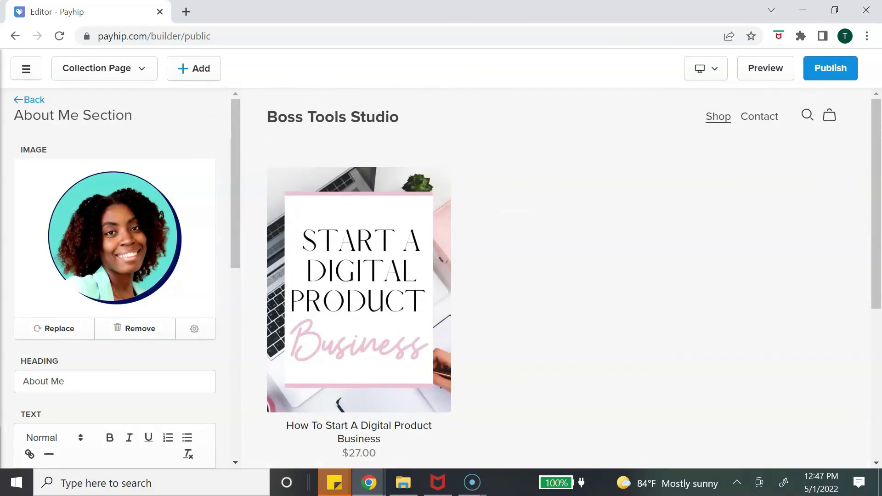
# Switch the builder's device preview to the Mobile layout
pyautogui.click(705, 68)
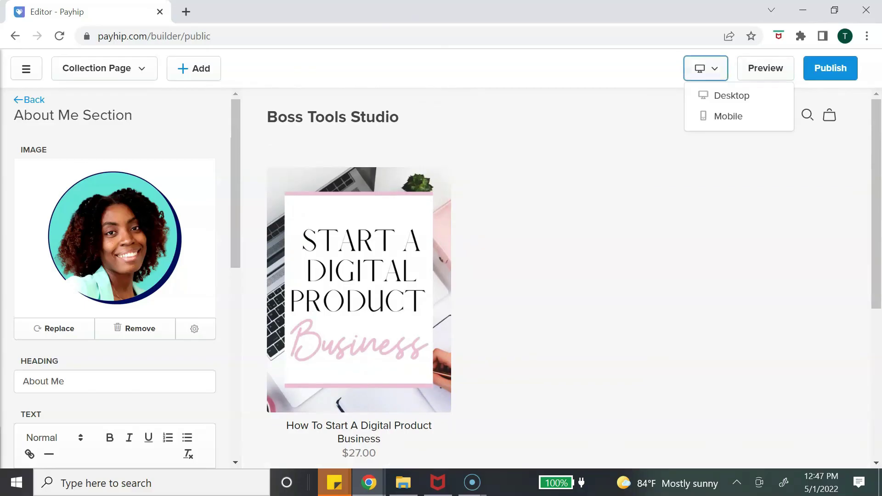
pyautogui.press('Escape')
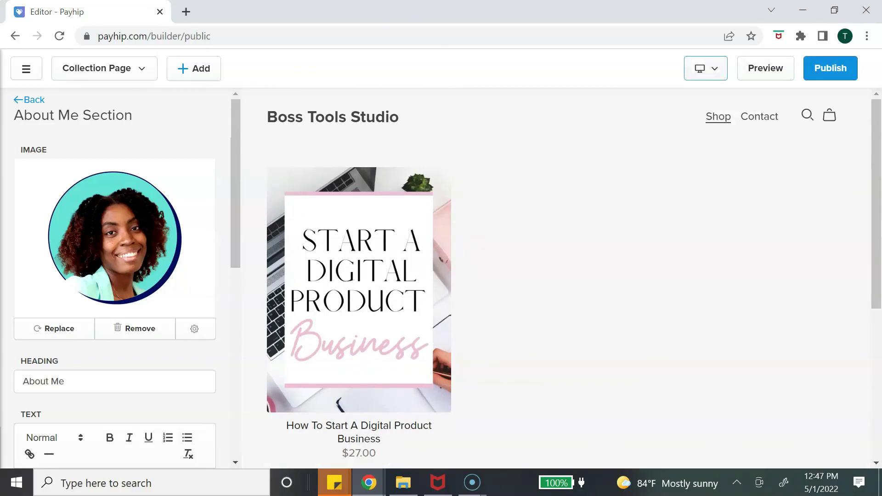
pyautogui.click(706, 68)
pyautogui.click(728, 114)
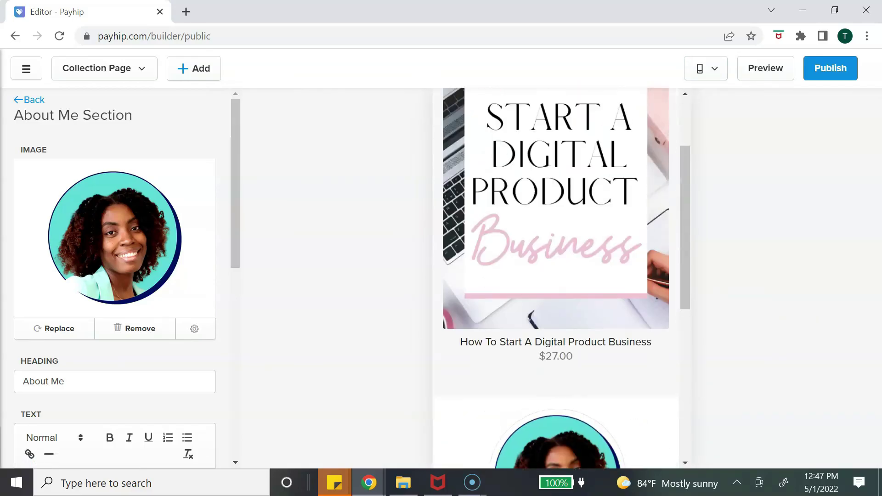
# Check the draft preview of the store, then publish the store changes
pyautogui.click(765, 68)
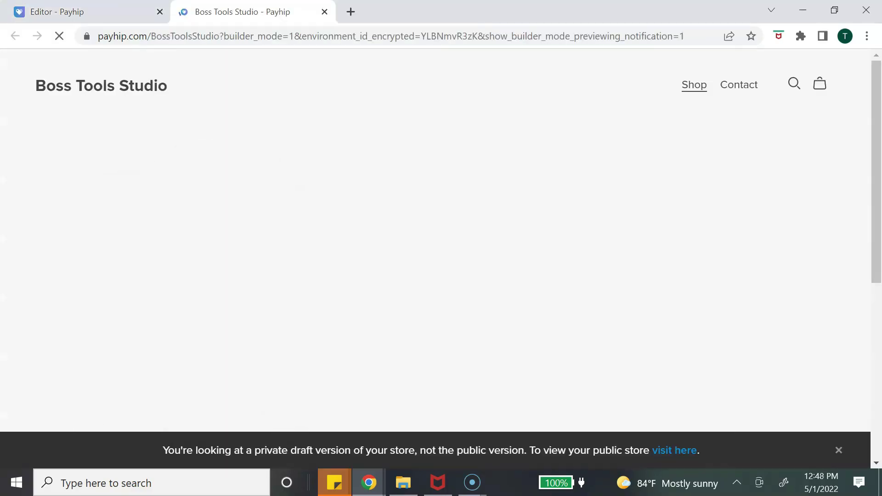
pyautogui.scroll(-6, 441, 239)
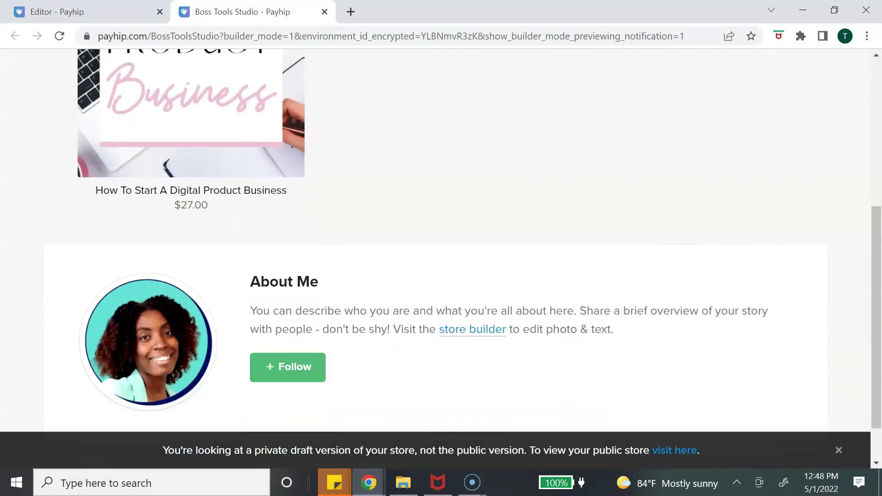
pyautogui.click(838, 450)
pyautogui.scroll(6, 838, 413)
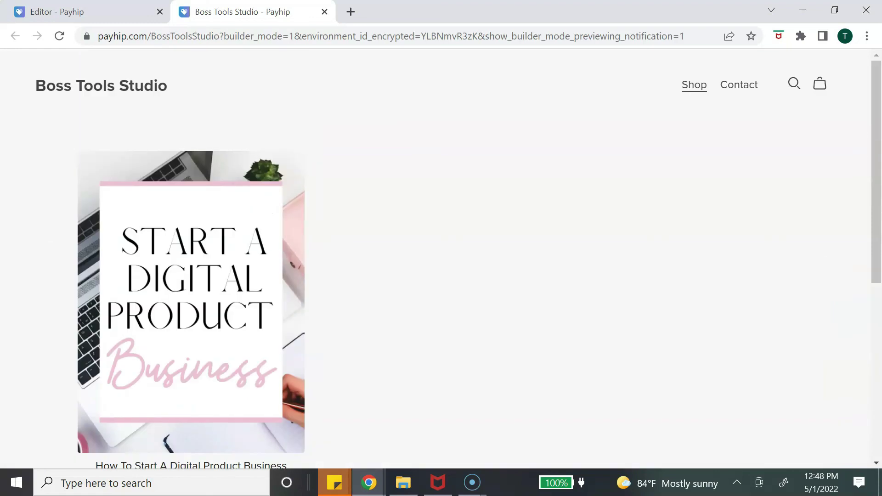
pyautogui.scroll(-6, 441, 257)
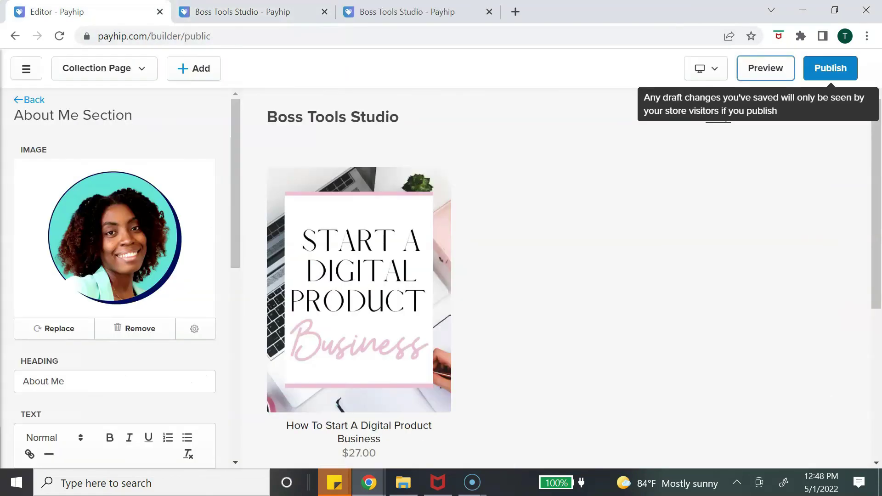
pyautogui.click(815, 68)
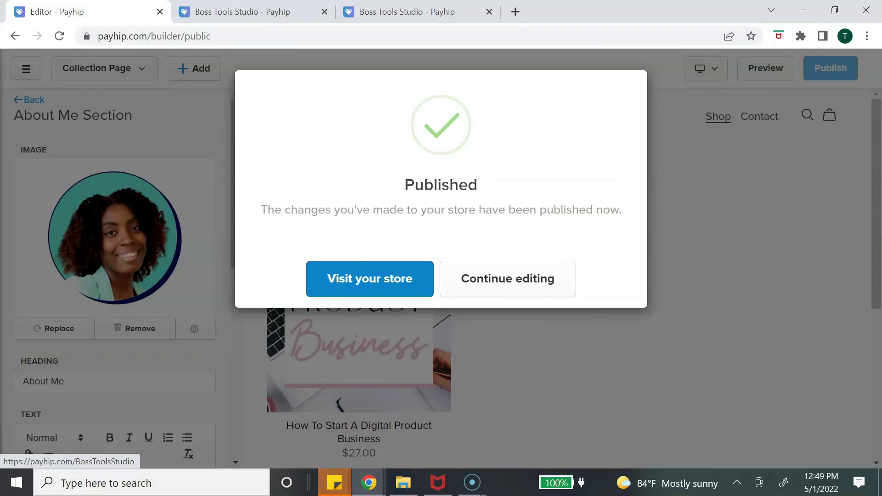
# Visit the live Boss Tools Studio store and view the $27.00 product and About Me section
pyautogui.click(370, 278)
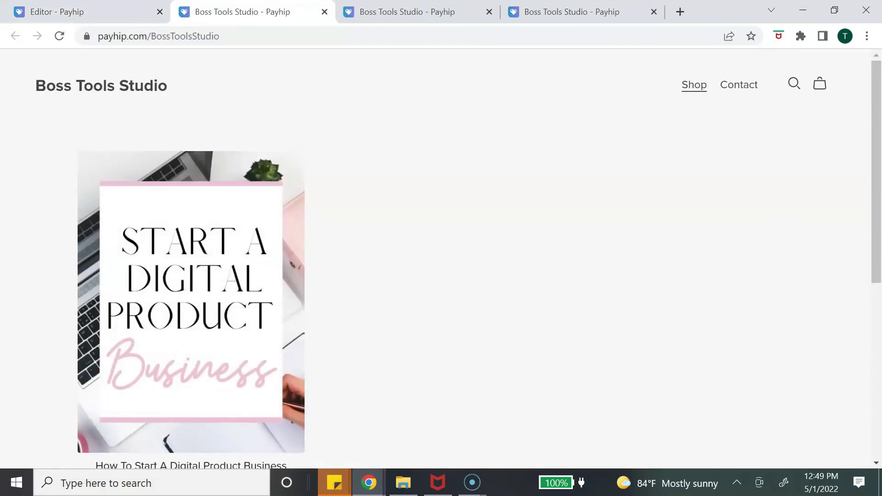
pyautogui.scroll(-6, 441, 257)
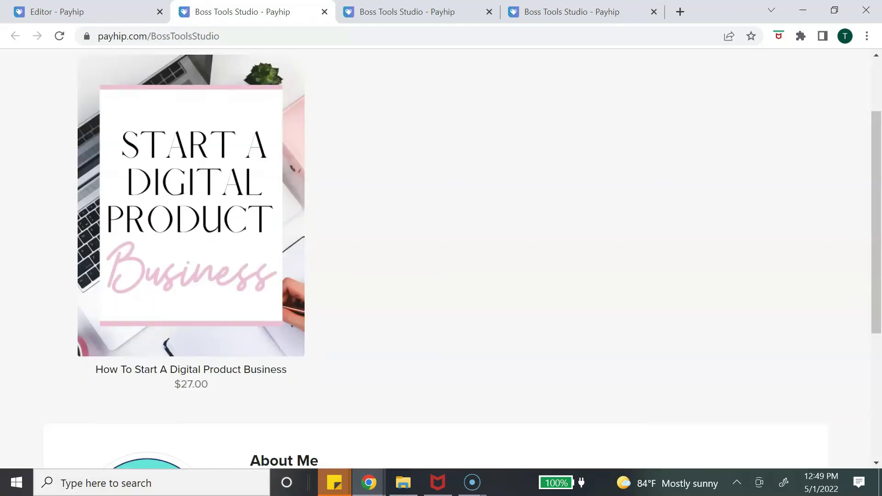
pyautogui.scroll(6, 441, 257)
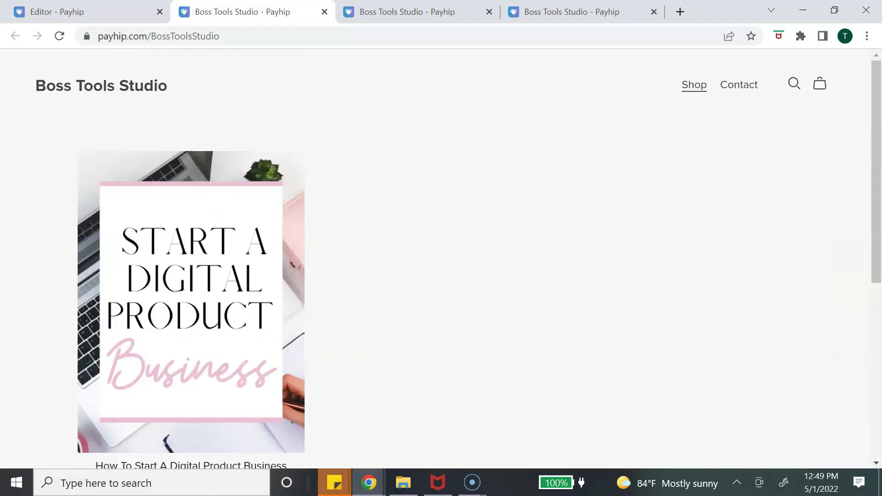